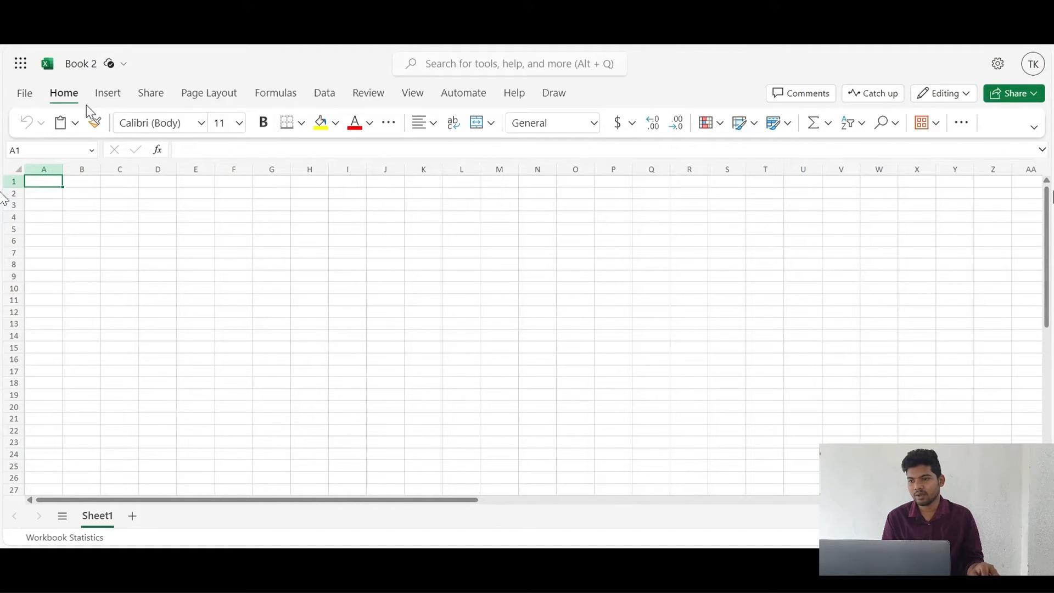
Step: Load the image Annotation 2024-02-07 211113.png from the computer with Data from Picture
{"action": "left_click", "coordinate": [316, 99]}
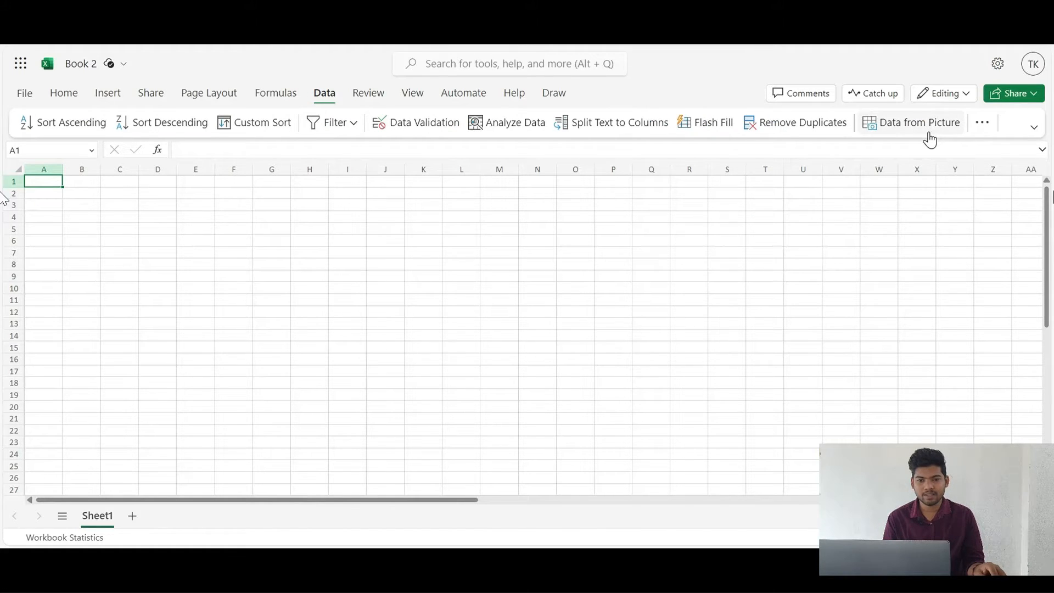
{"action": "left_click", "coordinate": [920, 134]}
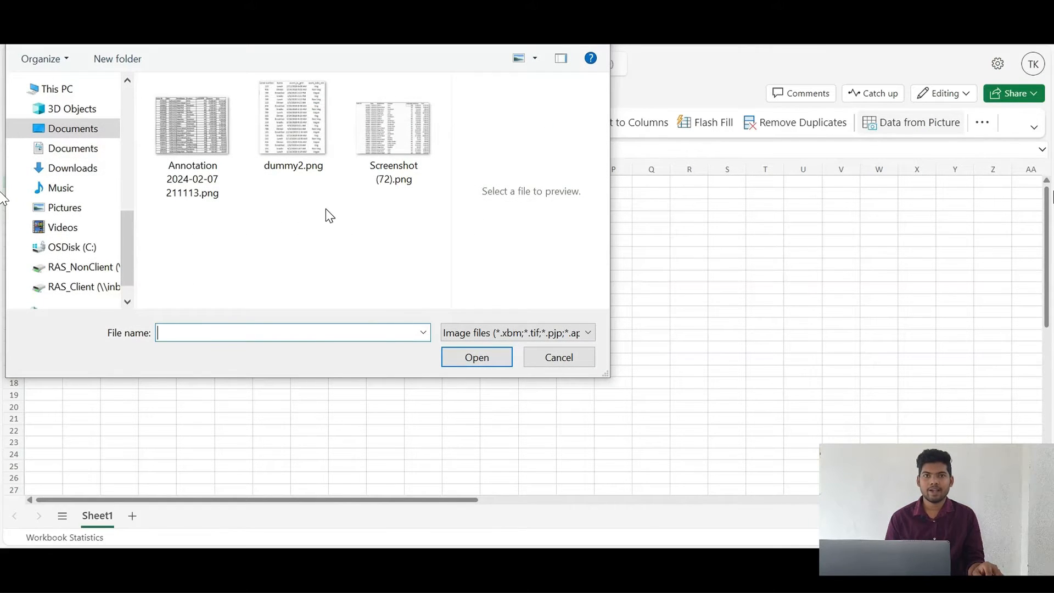
{"action": "double_click", "coordinate": [172, 134]}
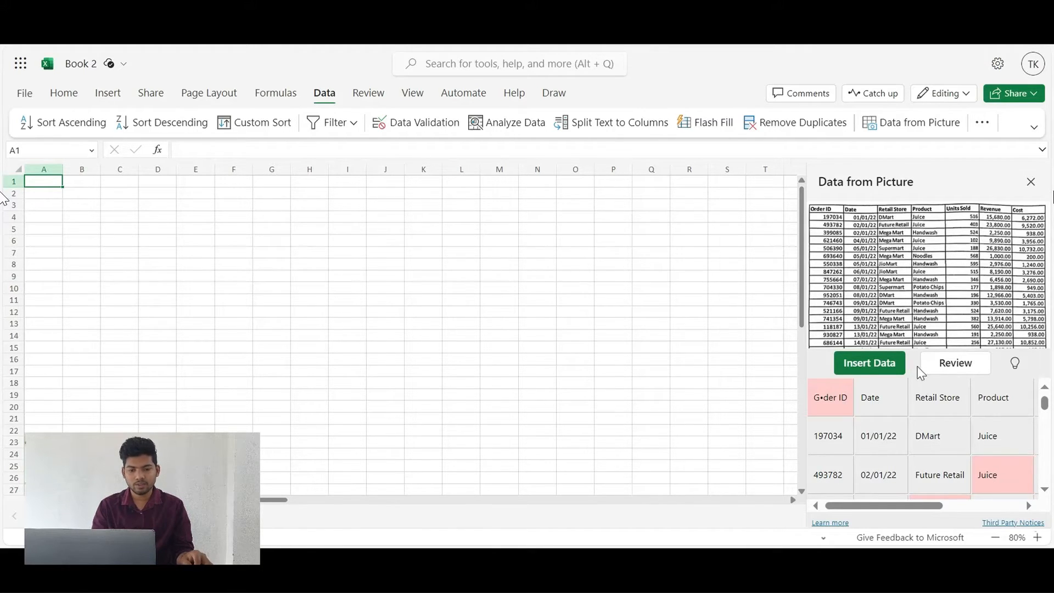
Step: Start reviewing the flagged items and correct the first one to "Order ID", accepting the correction
{"action": "left_click", "coordinate": [949, 368]}
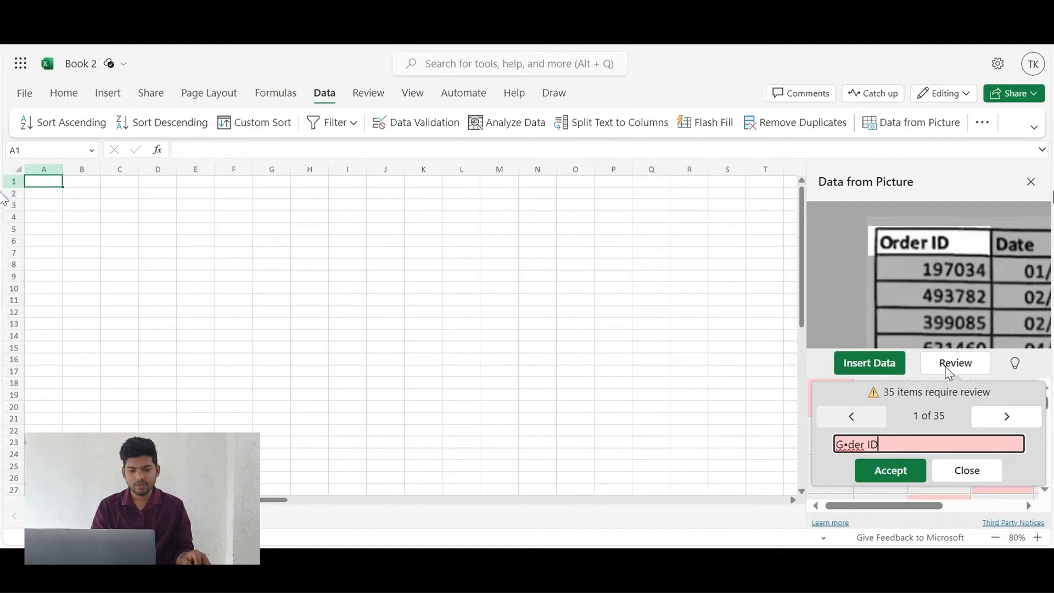
{"action": "left_click", "coordinate": [946, 417]}
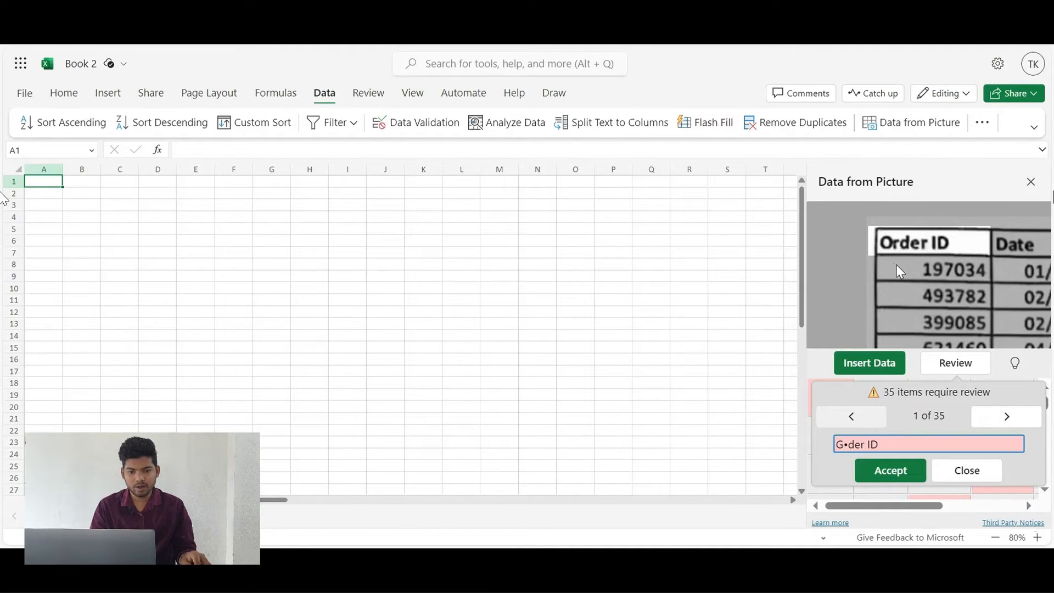
{"action": "left_click", "coordinate": [848, 444]}
{"action": "key", "text": "BackSpace"}
{"action": "key", "text": "BackSpace"}
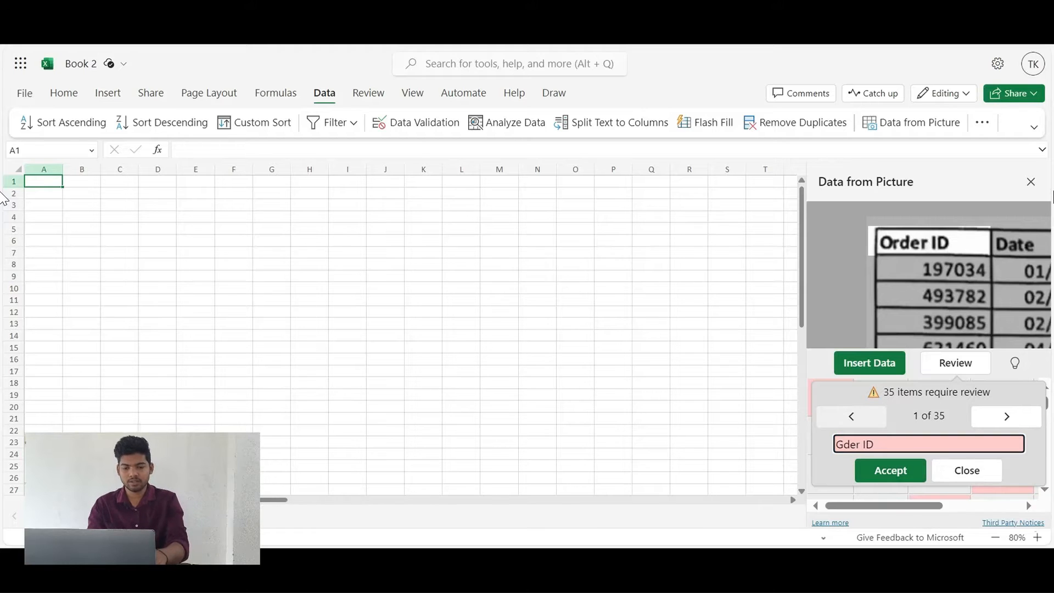
{"action": "type", "text": "Or"}
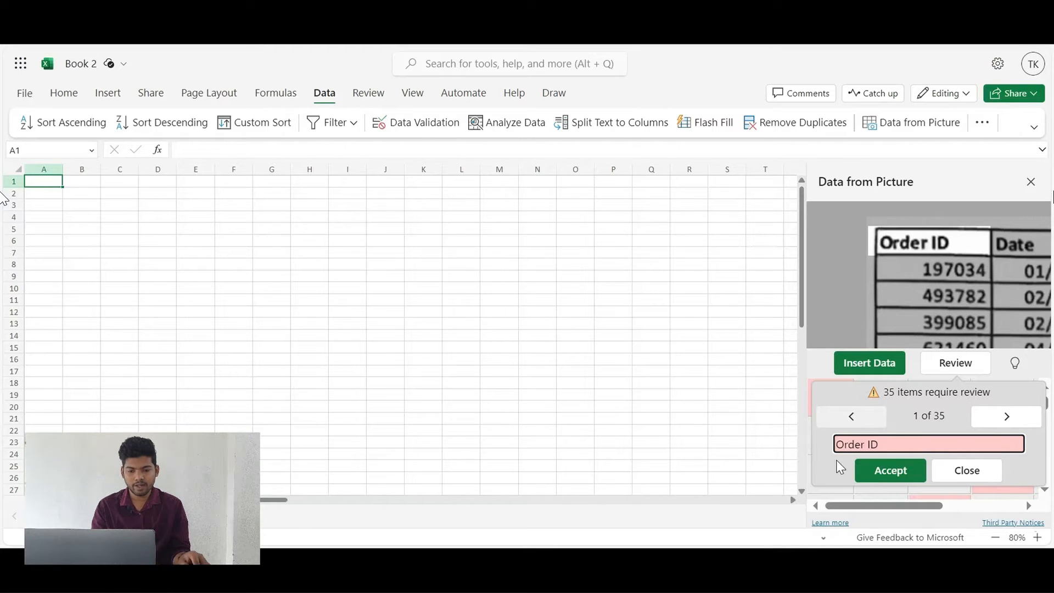
{"action": "left_click", "coordinate": [889, 471]}
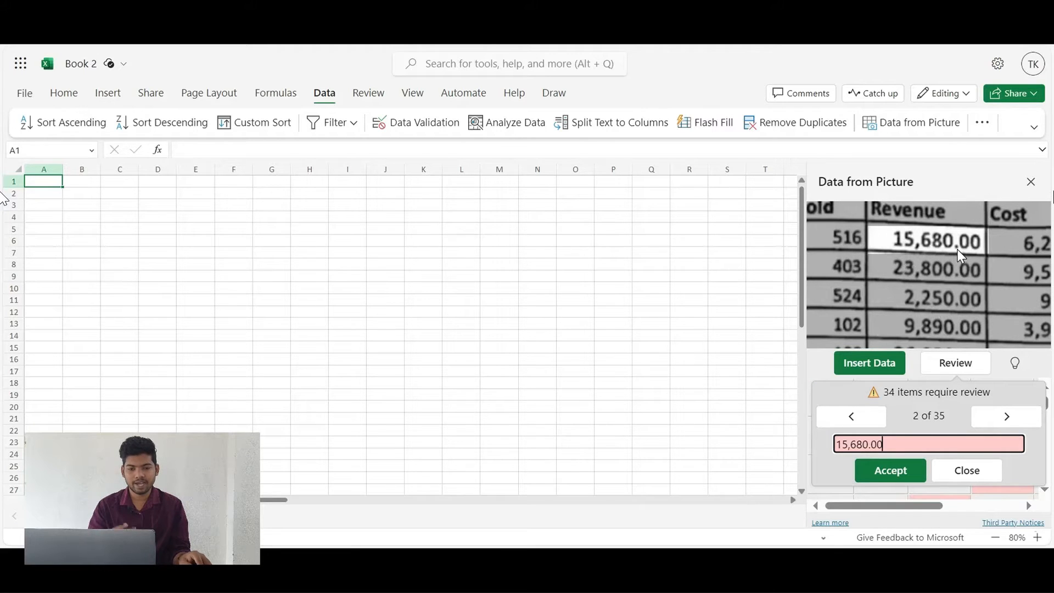
Step: Accept flagged items 2 to 4 as recognized, and correct item 5 to "Mega Mart"
{"action": "left_click", "coordinate": [889, 471]}
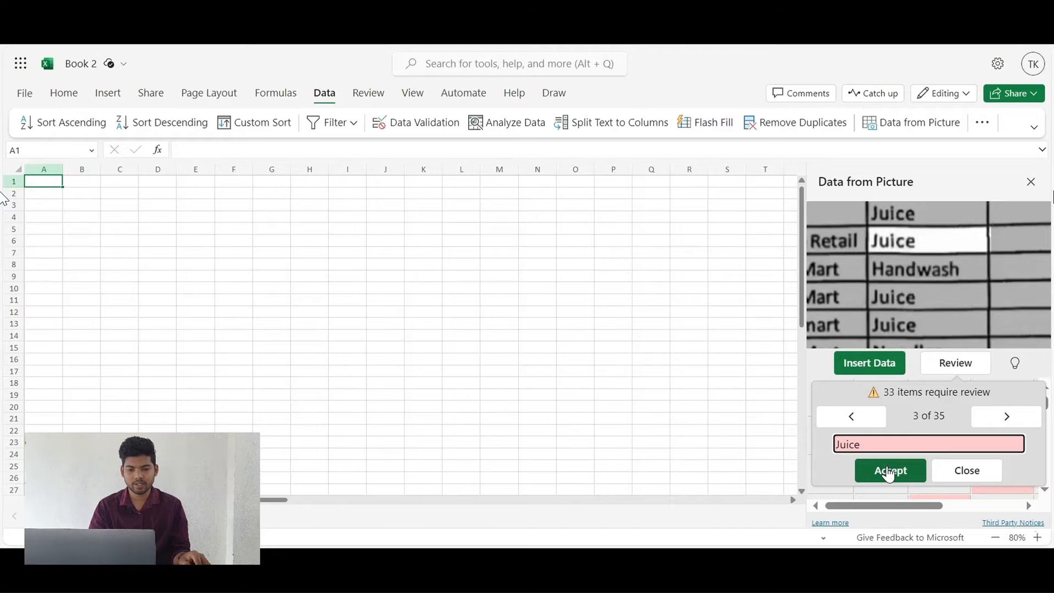
{"action": "left_click", "coordinate": [889, 471]}
{"action": "left_click", "coordinate": [889, 471]}
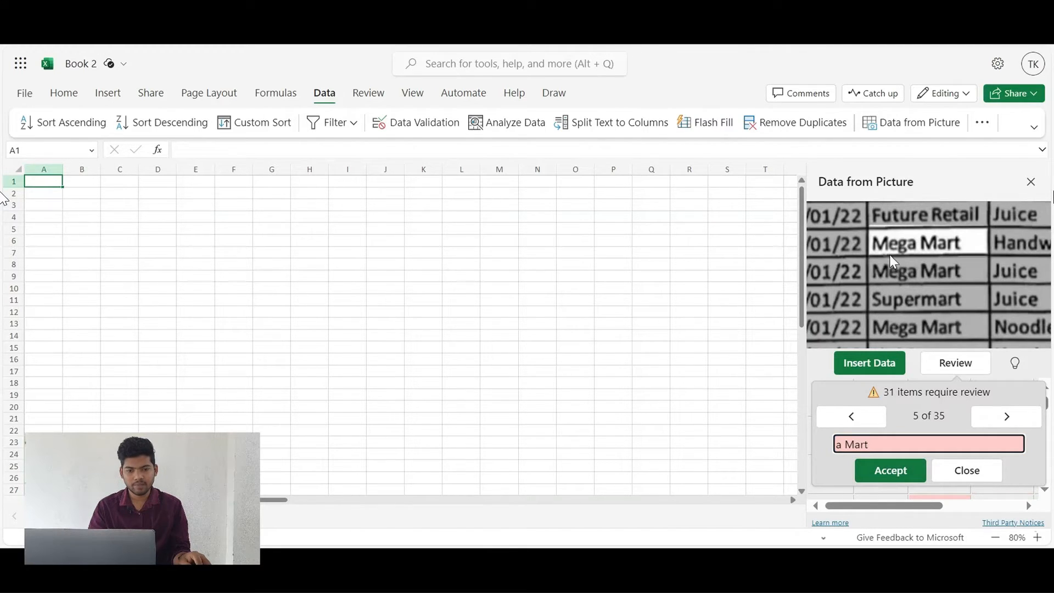
{"action": "key", "text": "Home"}
{"action": "type", "text": "Meg"}
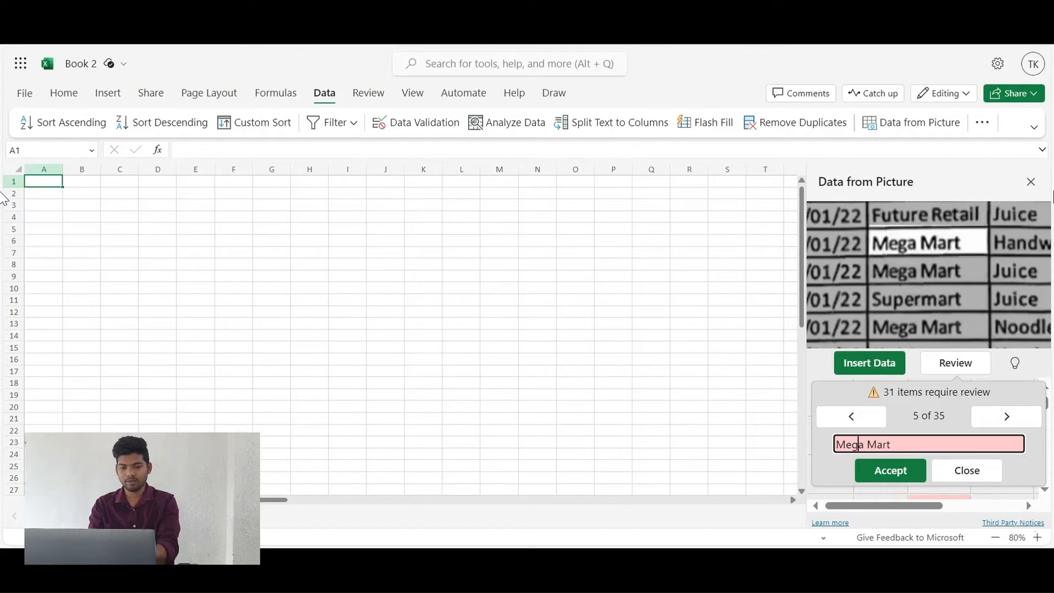
{"action": "left_click", "coordinate": [889, 470]}
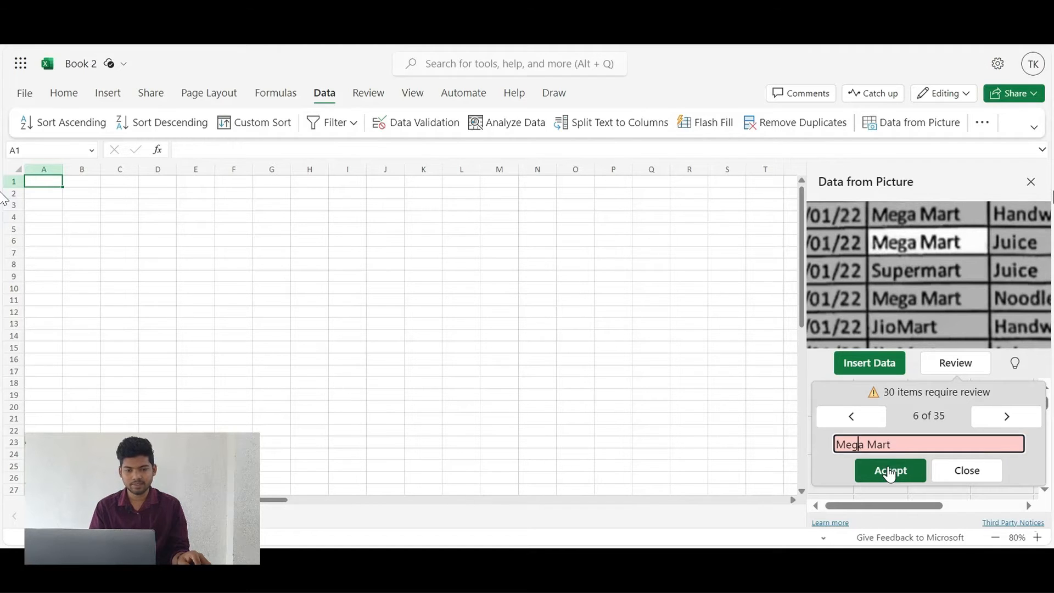
Step: Accept flagged items 6 to 11 as recognized from the picture
{"action": "left_click", "coordinate": [889, 472]}
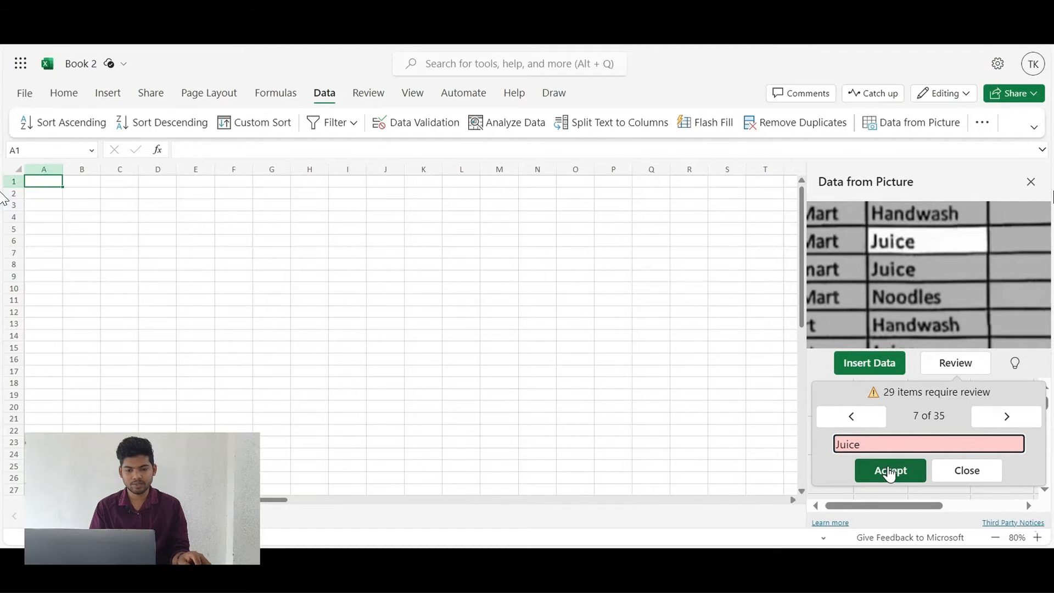
{"action": "left_click", "coordinate": [889, 472]}
{"action": "left_click", "coordinate": [889, 471]}
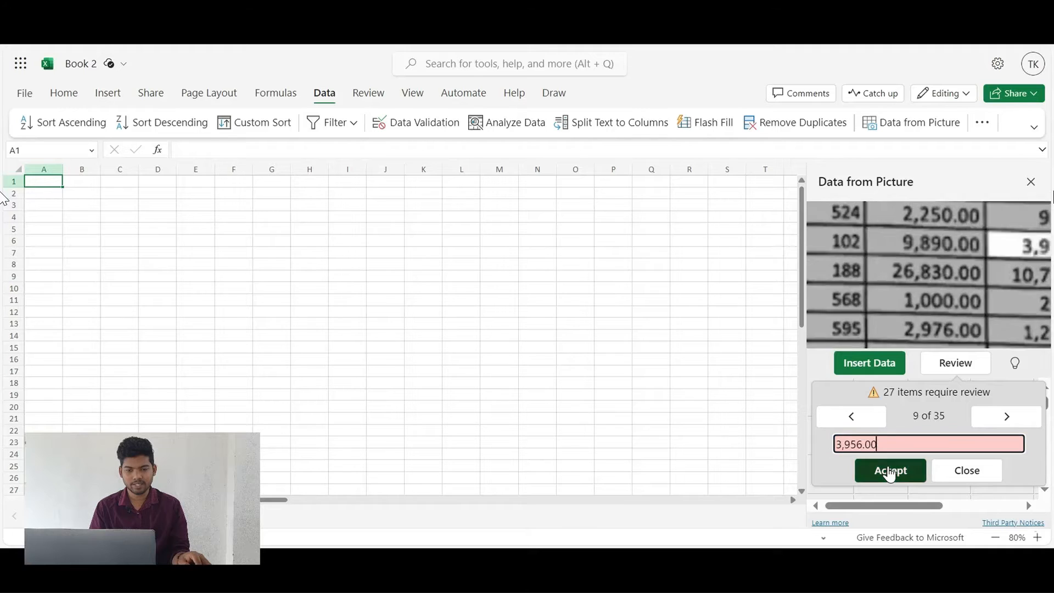
{"action": "left_click", "coordinate": [890, 471]}
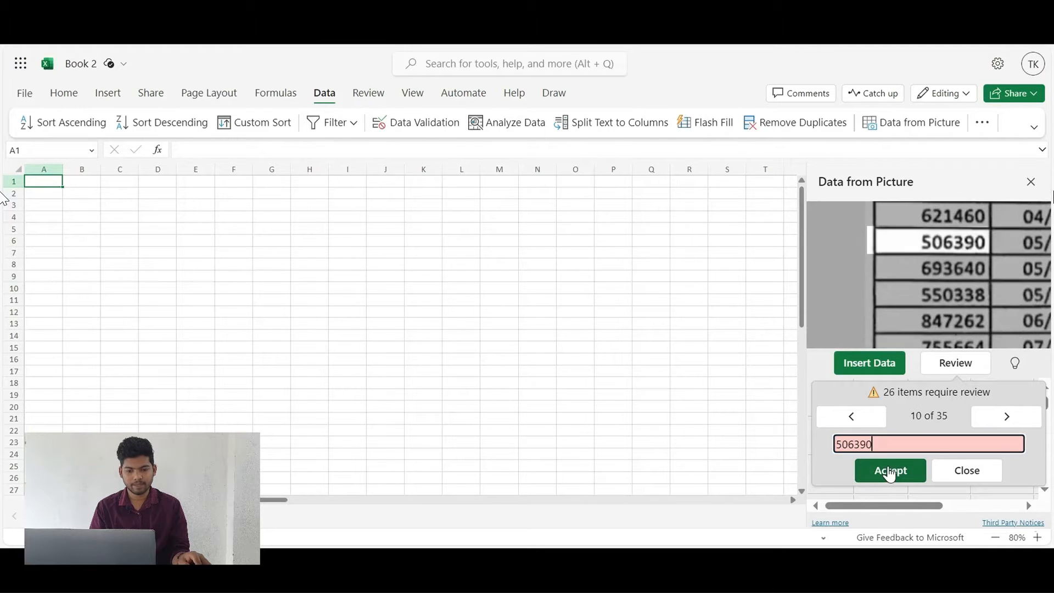
{"action": "left_click", "coordinate": [889, 472]}
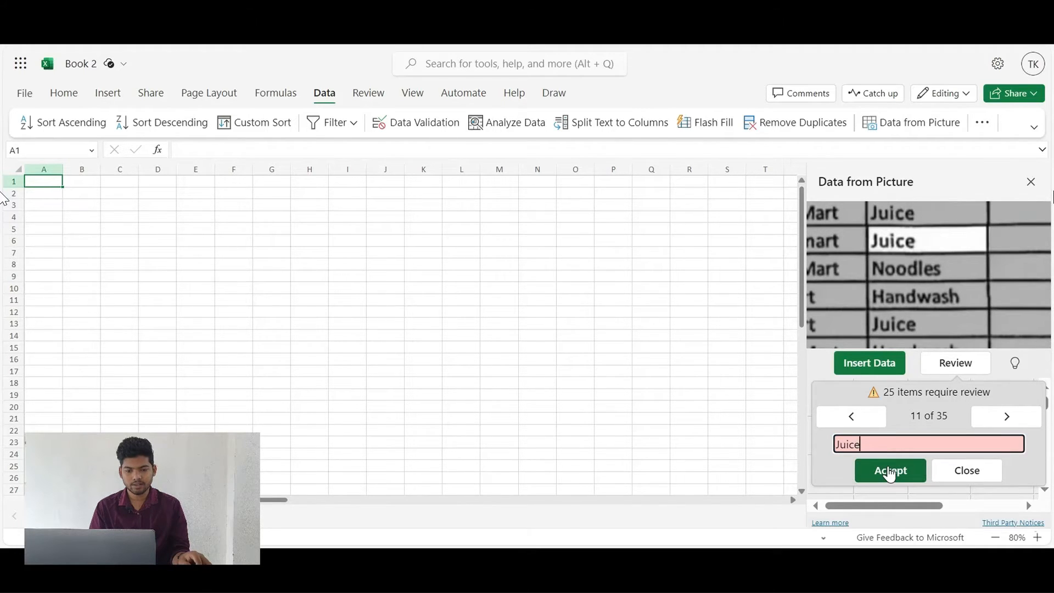
{"action": "left_click", "coordinate": [889, 472]}
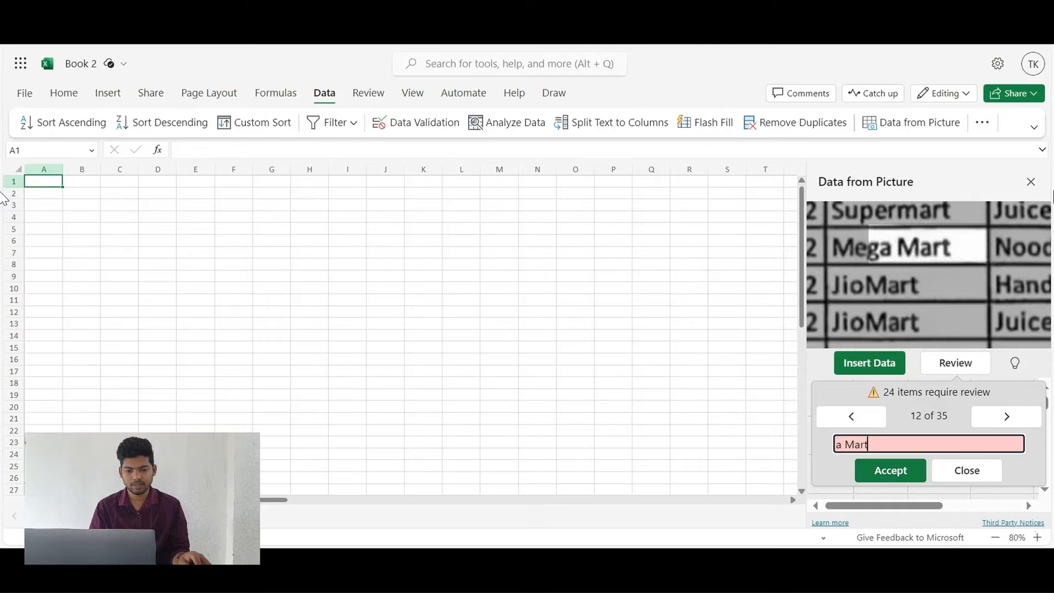
Step: Correct flagged item 12 to "Mega Mart" and item 13 to 05/01/22, accepting both corrections
{"action": "left_click", "coordinate": [836, 444]}
{"action": "type", "text": "M"}
{"action": "type", "text": "eg"}
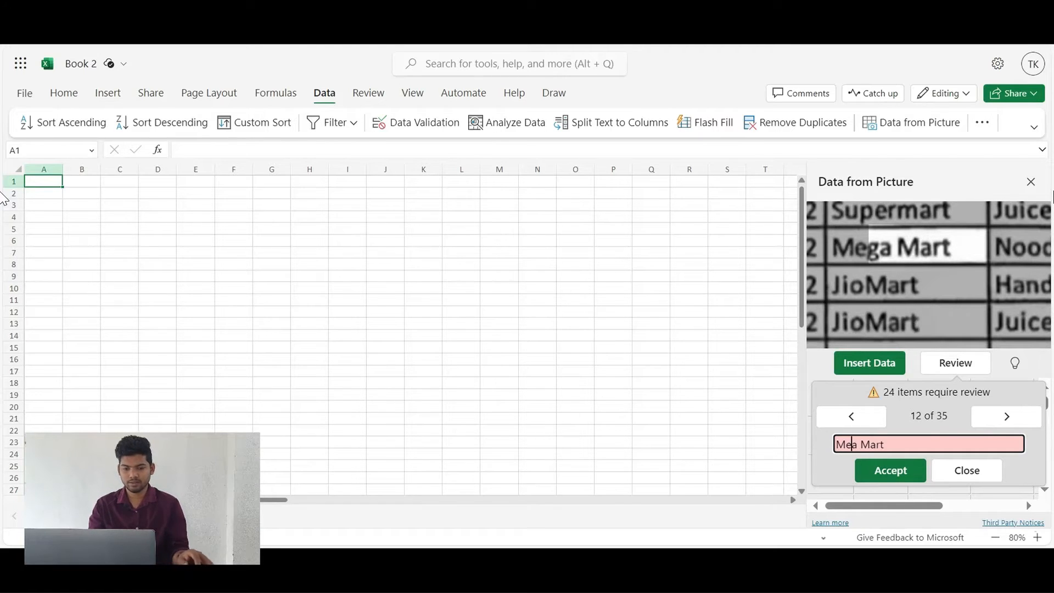
{"action": "key", "text": "Return"}
{"action": "type", "text": "05/01/22"}
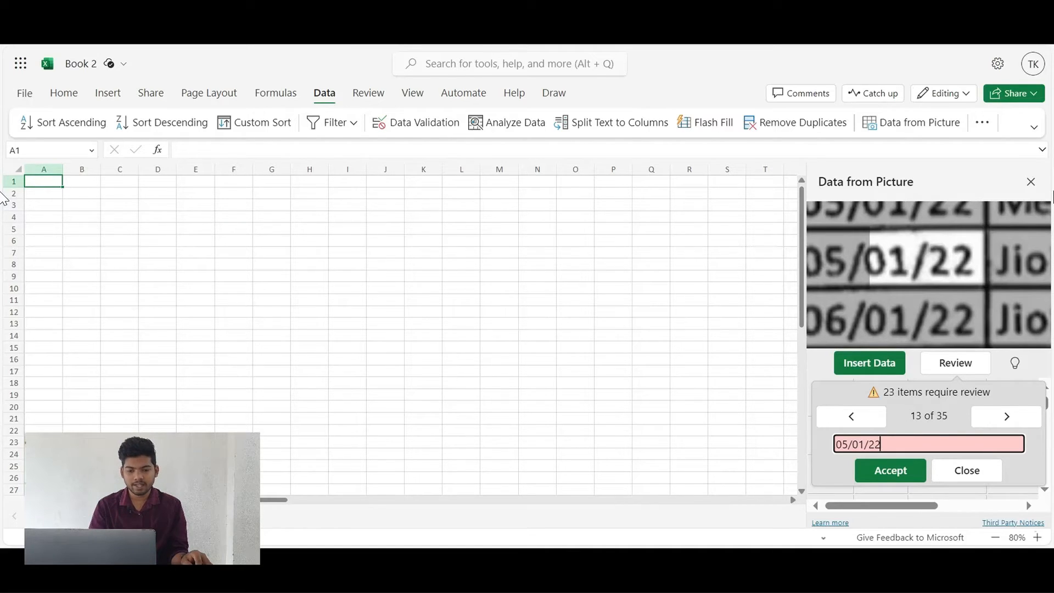
{"action": "left_click", "coordinate": [898, 481]}
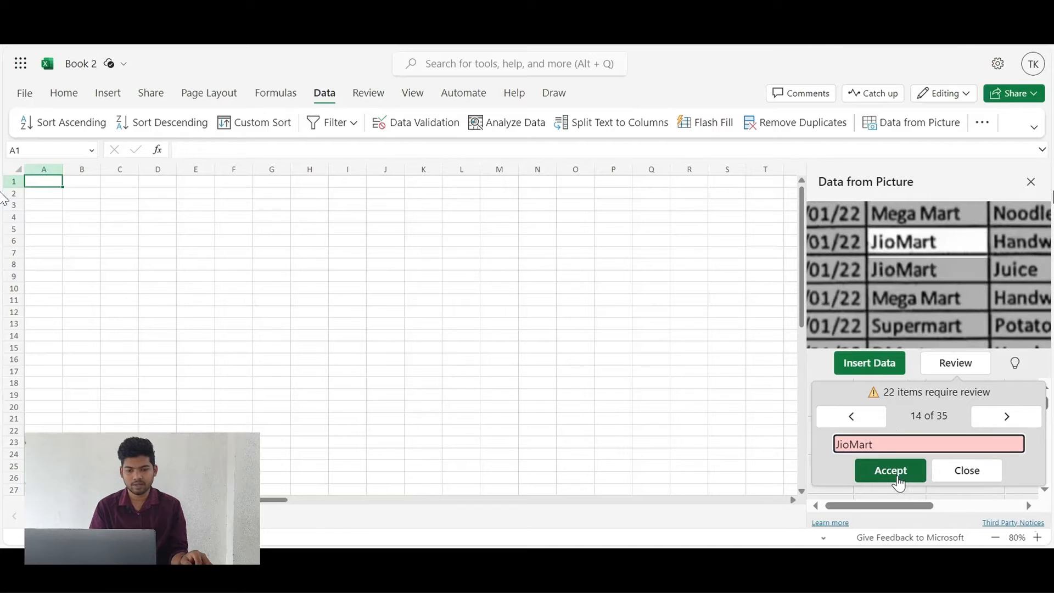
Step: Accept flagged items 14 to 19 as recognized from the picture
{"action": "left_click", "coordinate": [886, 481]}
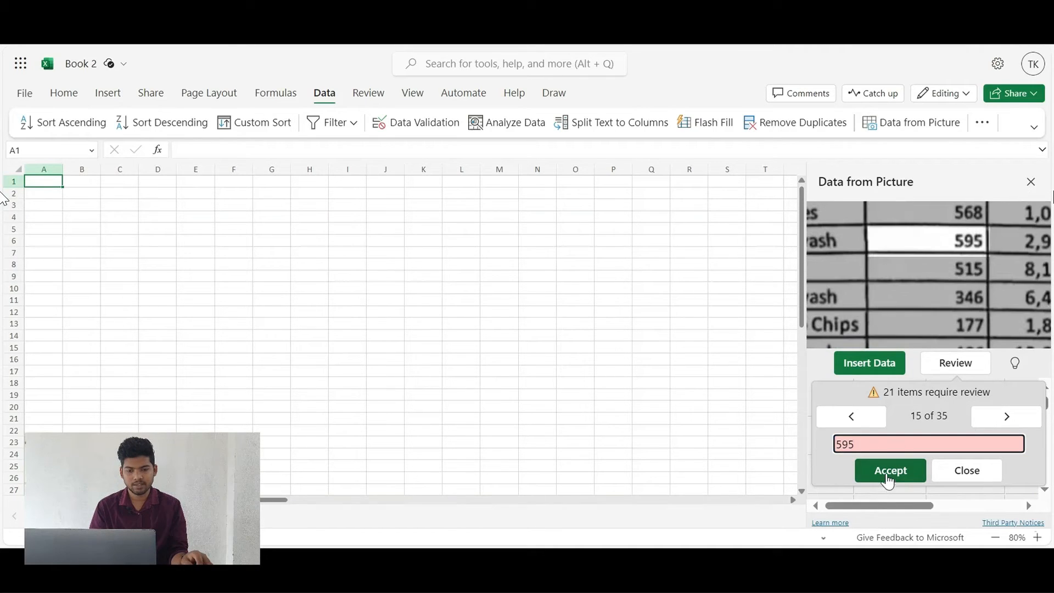
{"action": "left_click", "coordinate": [896, 479]}
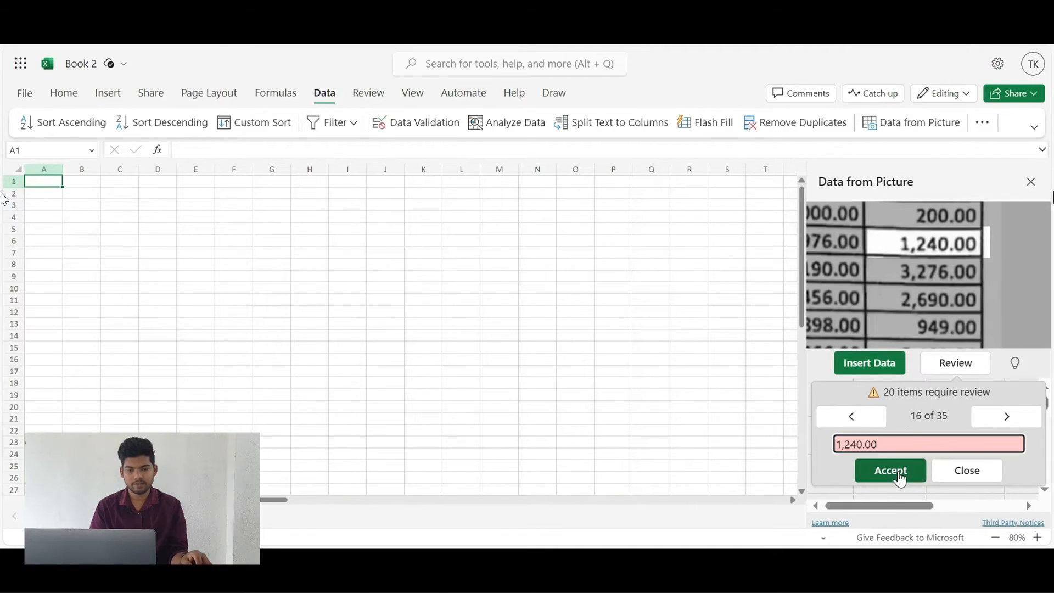
{"action": "left_click", "coordinate": [899, 479]}
{"action": "left_click", "coordinate": [899, 480]}
{"action": "left_click", "coordinate": [899, 479]}
{"action": "left_click", "coordinate": [899, 479]}
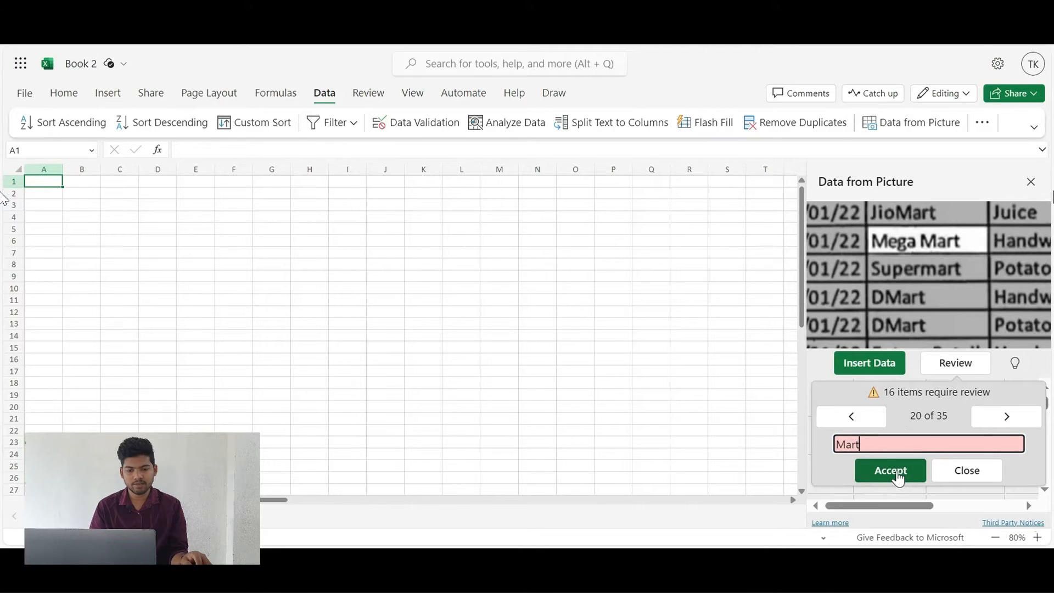
Step: Correct flagged item 20, the retail store in the Handwash row, to "Mega Mart" and accept it
{"action": "left_click", "coordinate": [836, 443]}
{"action": "type", "text": "Me"}
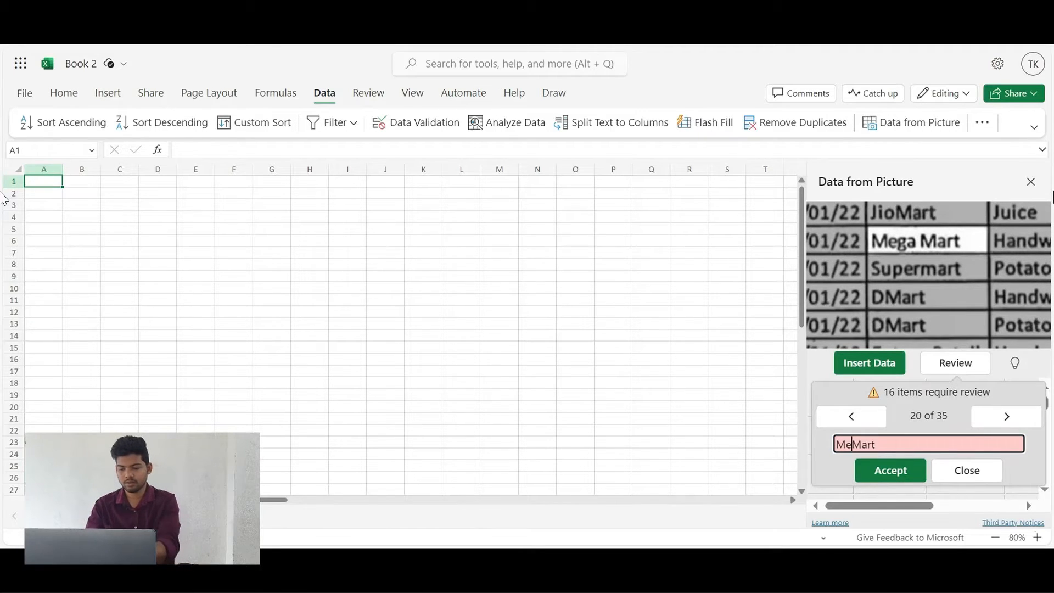
{"action": "type", "text": "ga"}
{"action": "key", "text": "Return"}
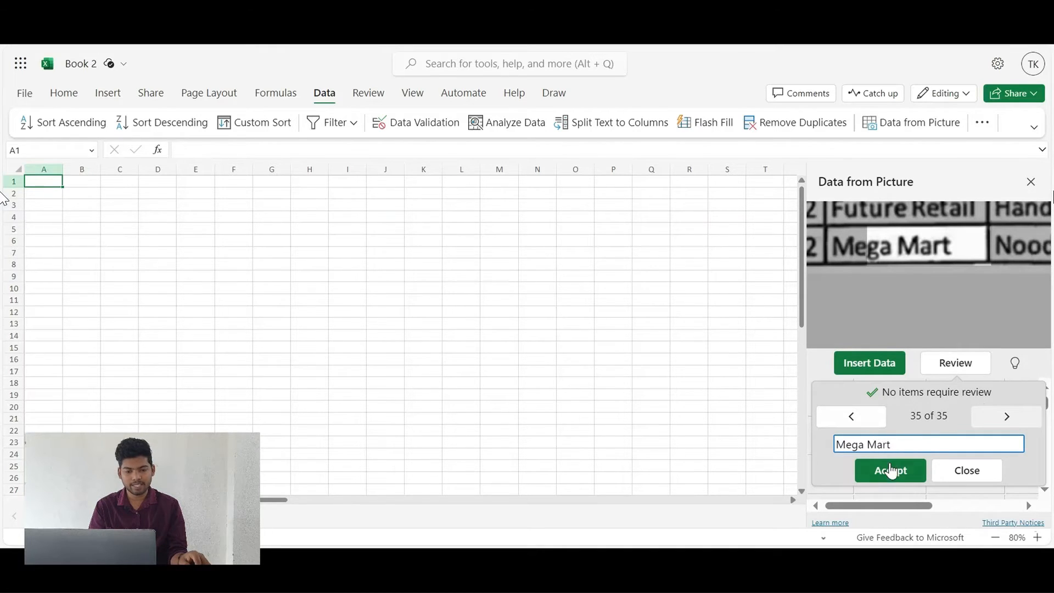
Step: Finish reviewing the remaining flagged items and insert the extracted table into Sheet1 starting at cell A1
{"action": "left_click", "coordinate": [890, 471]}
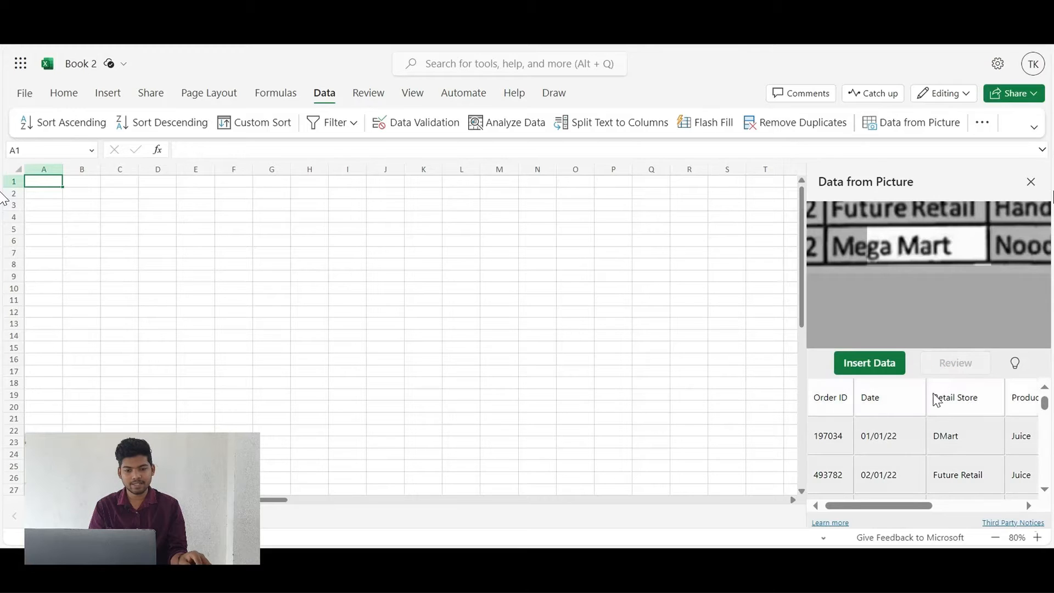
{"action": "left_click", "coordinate": [878, 377]}
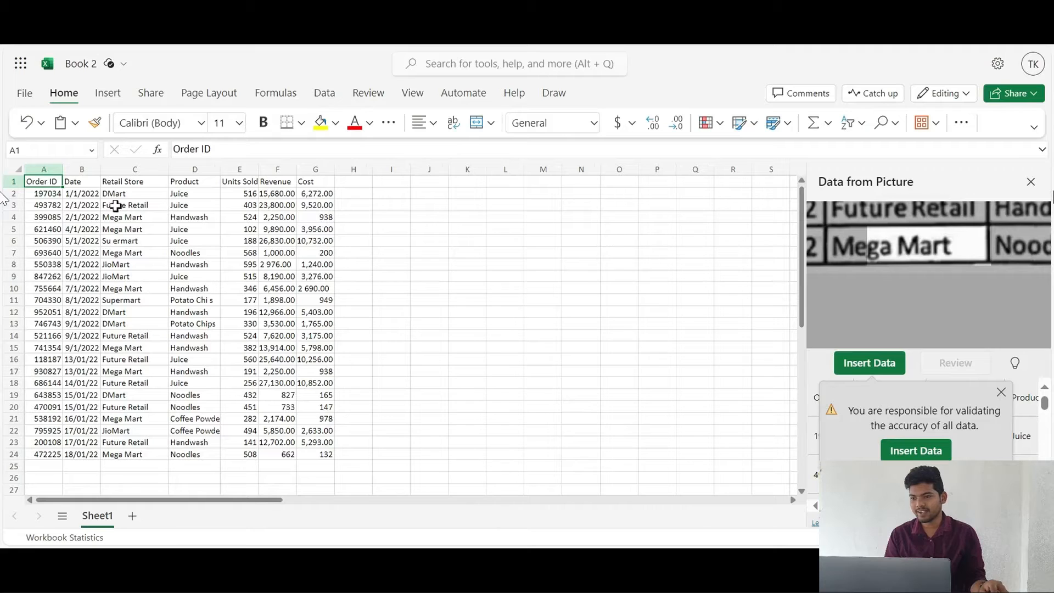
Step: Compare the inserted table with the source picture in Photos, checking headers, the last order row and the retail store entries
{"action": "left_click", "coordinate": [134, 183]}
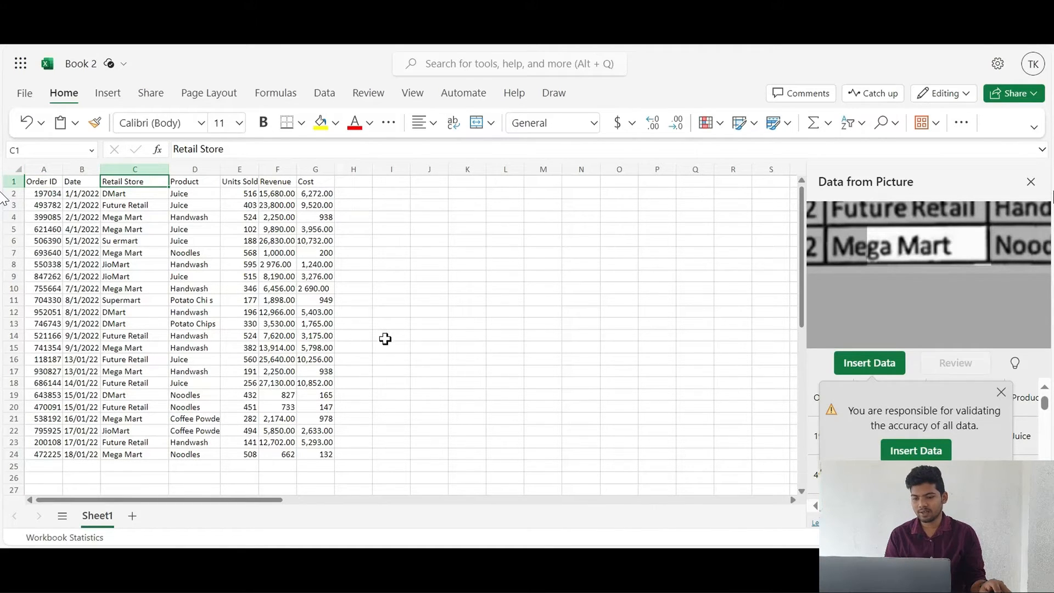
{"action": "left_click_drag", "start_coordinate": [1050, 104], "coordinate": [662, 88]}
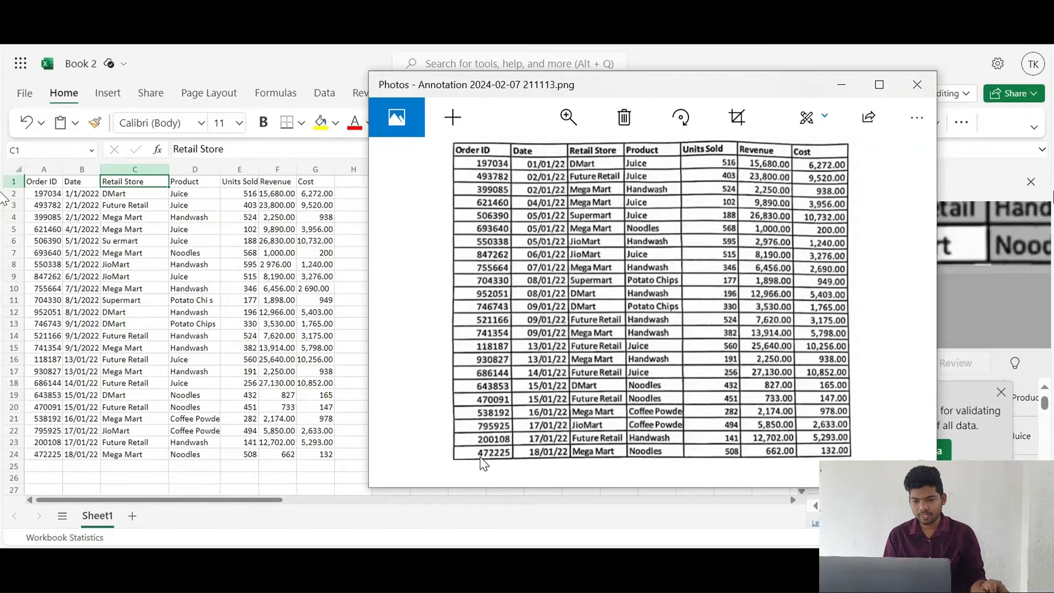
{"action": "left_click", "coordinate": [43, 455]}
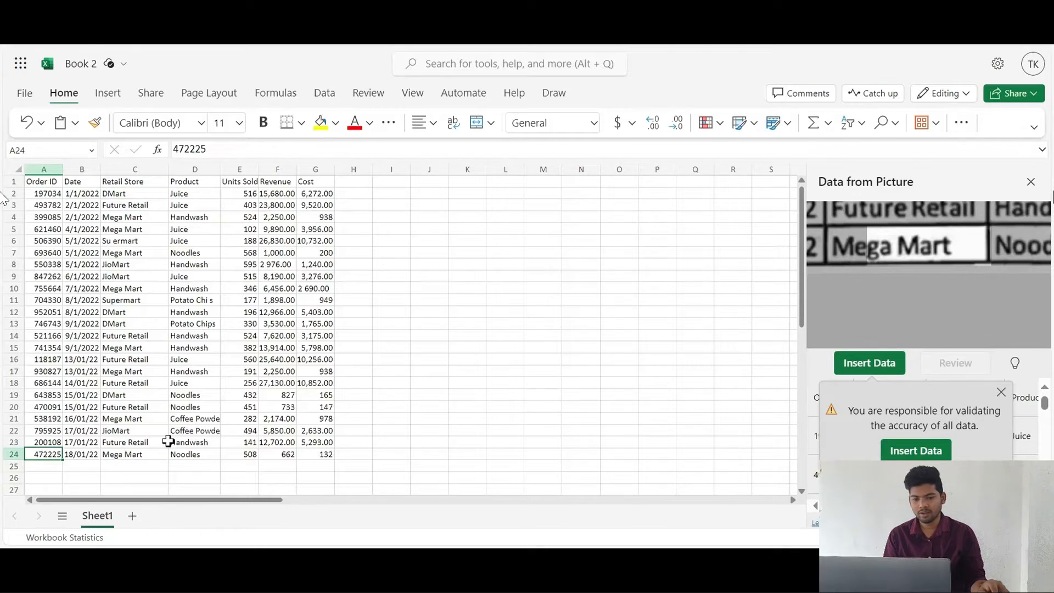
{"action": "key", "text": "alt+Tab"}
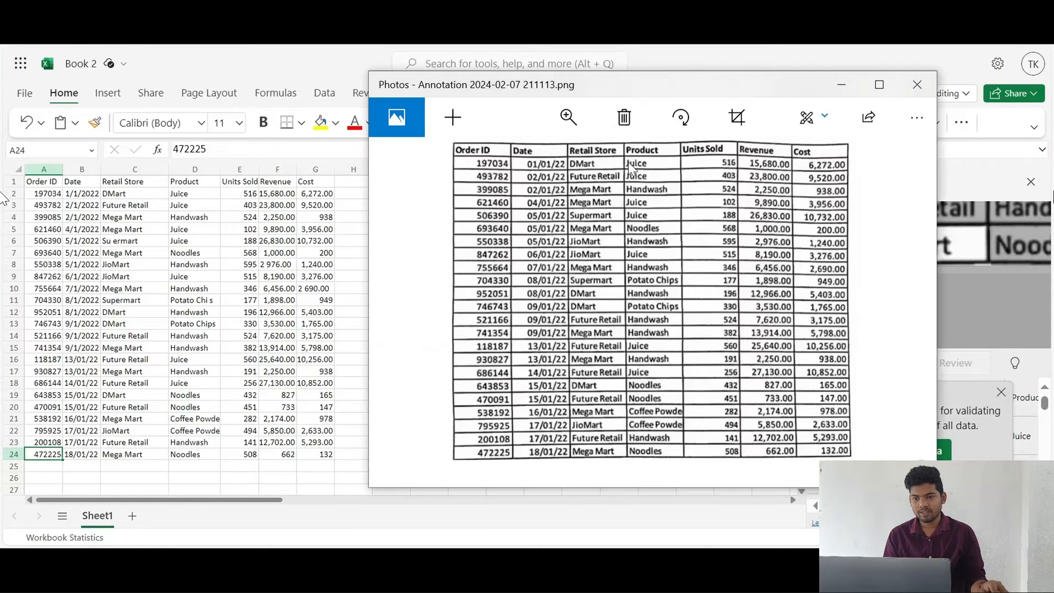
{"action": "key", "text": "alt+Tab"}
{"action": "left_click", "coordinate": [160, 300]}
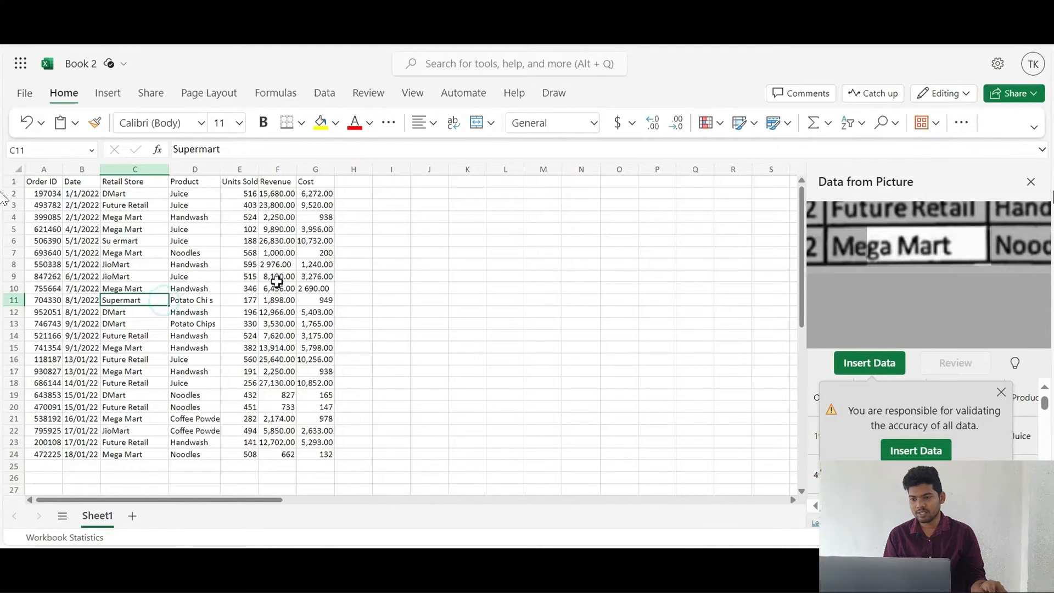
{"action": "left_click", "coordinate": [364, 273]}
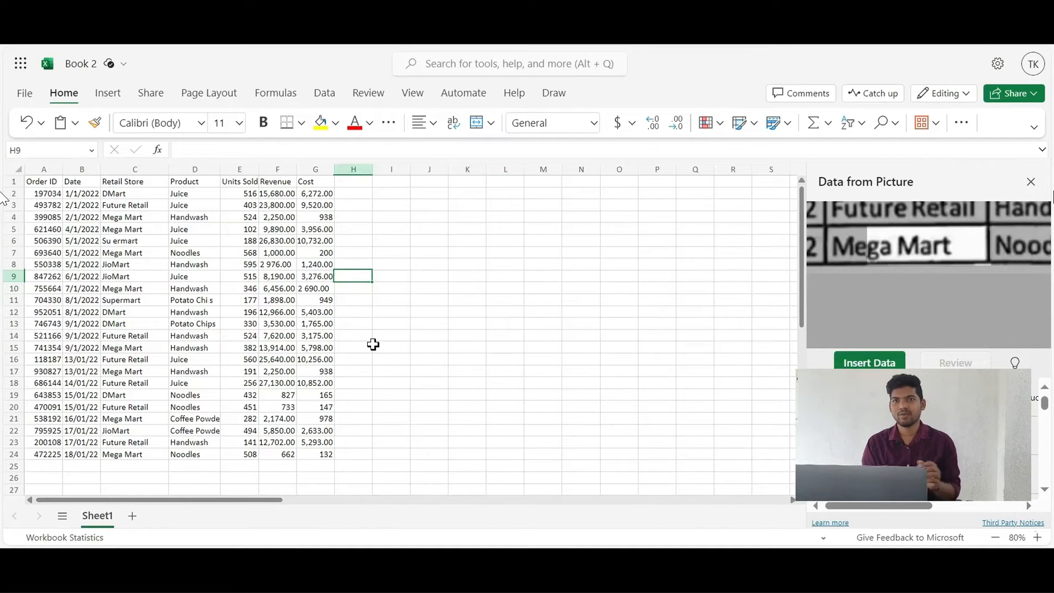
Step: Close the Data from Picture pane and start Analyze Data on the sales table in Sheet1
{"action": "left_click", "coordinate": [1030, 181]}
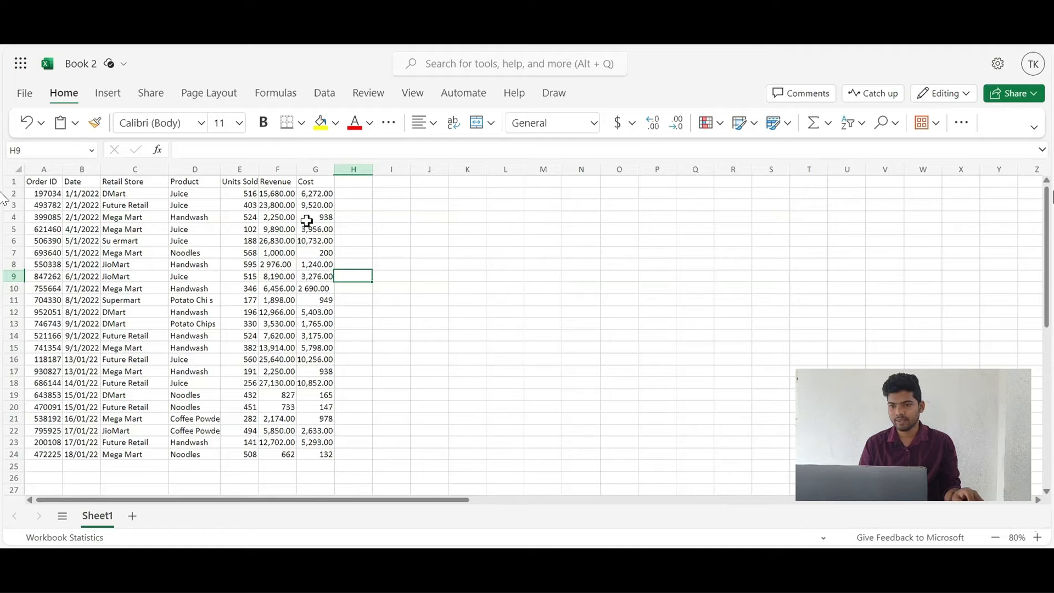
{"action": "left_click", "coordinate": [325, 93]}
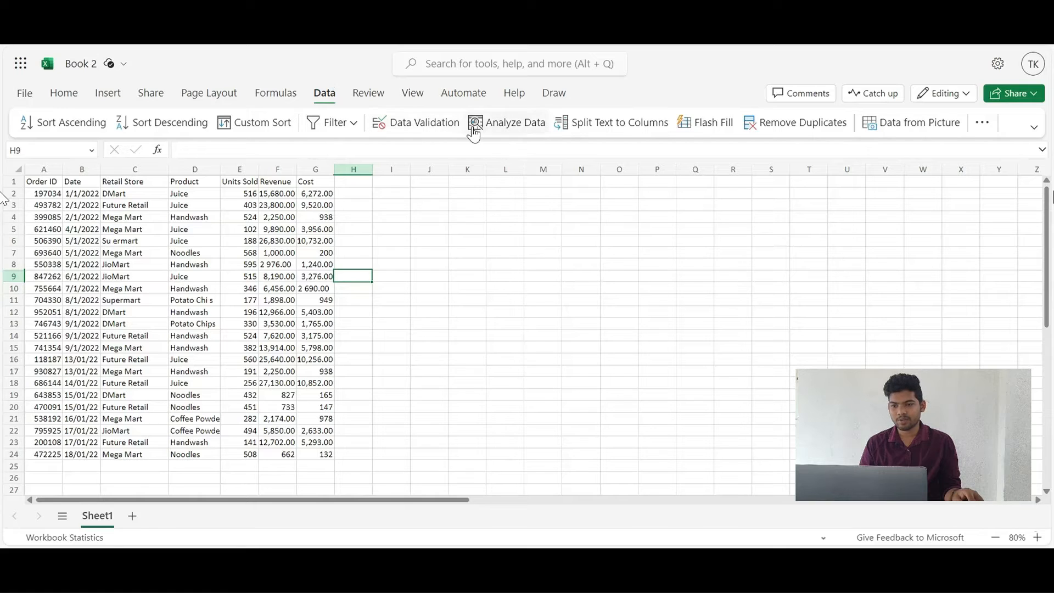
{"action": "left_click", "coordinate": [516, 134]}
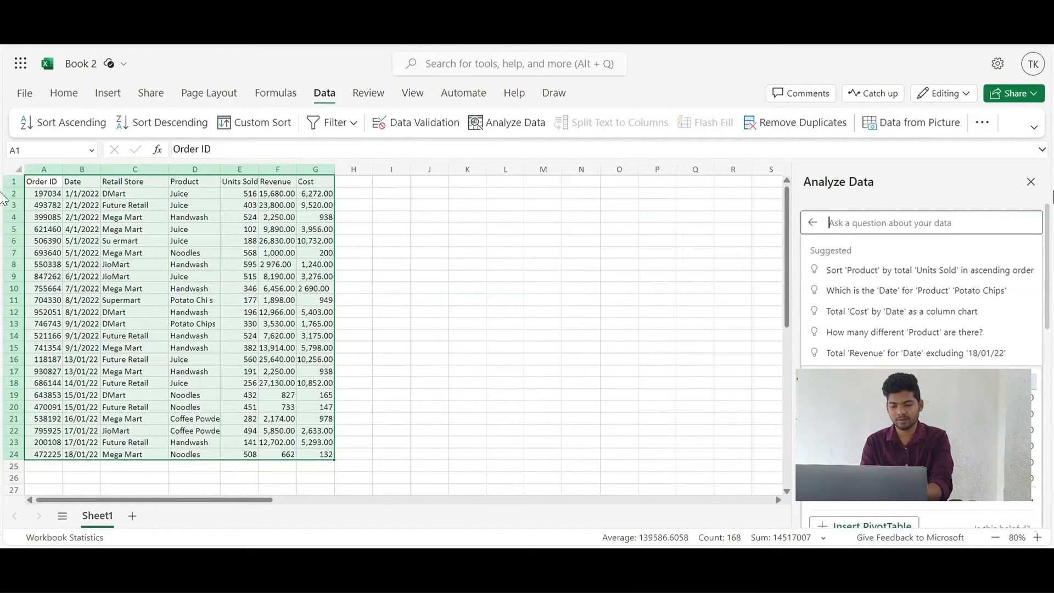
Step: Ask Analyze Data the question "How many units sold per day?"
{"action": "type", "text": "How many units "}
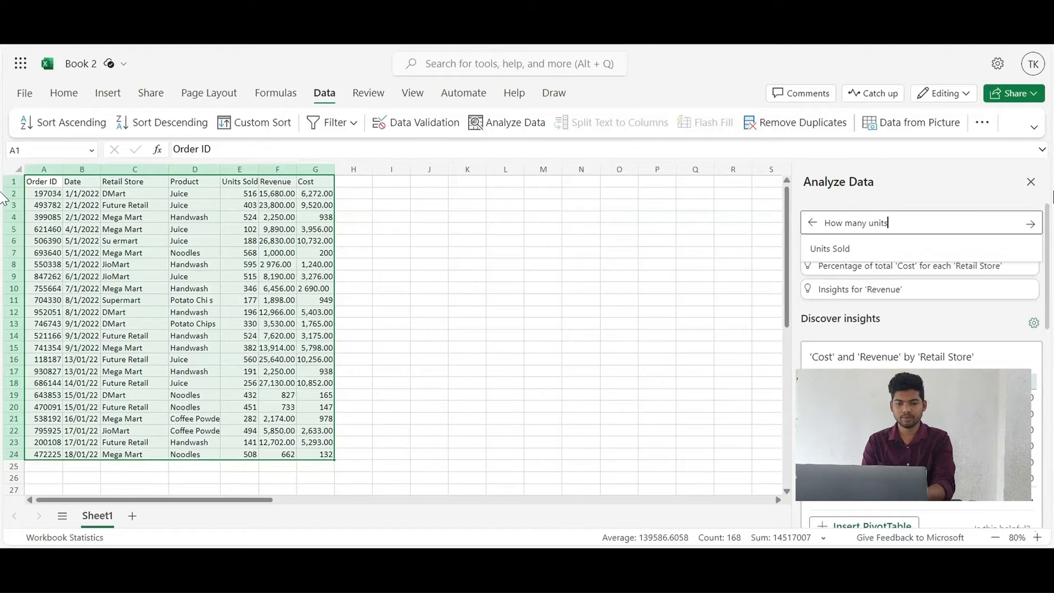
{"action": "type", "text": "sold pe"}
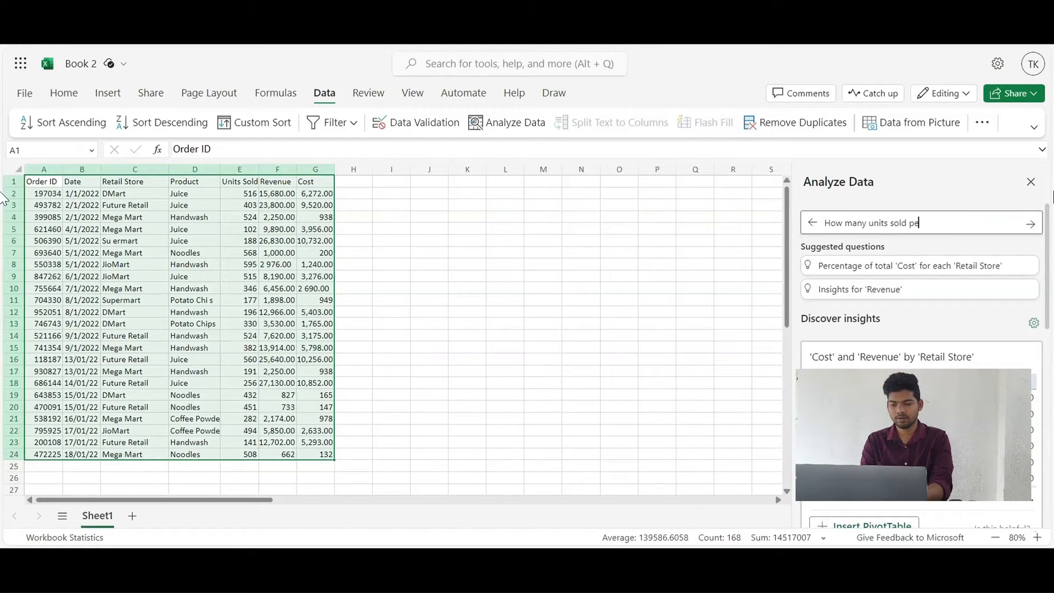
{"action": "type", "text": "r day?"}
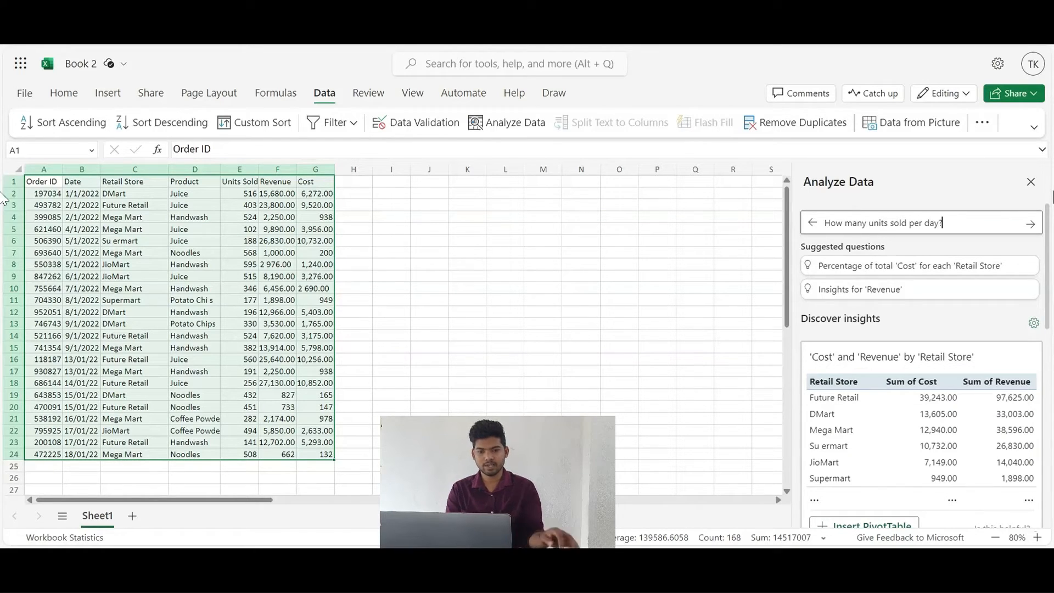
{"action": "left_click", "coordinate": [1030, 223]}
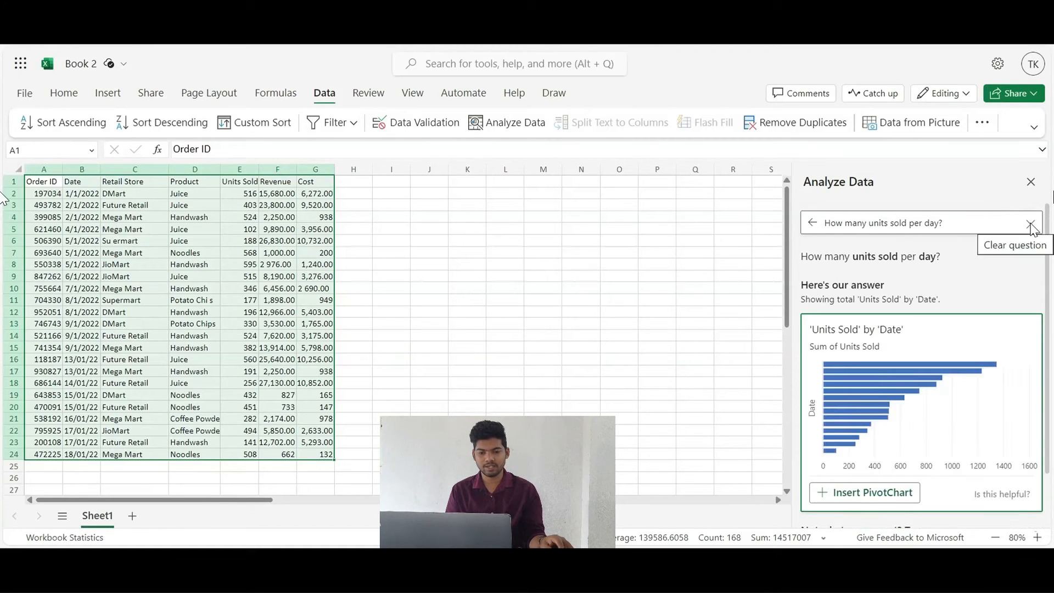
Step: Review the suggested 'Units Sold' by 'Date' bar chart and insert it into the workbook as a PivotChart
{"action": "scroll", "coordinate": [897, 395], "scroll_direction": "down", "scroll_amount": 3}
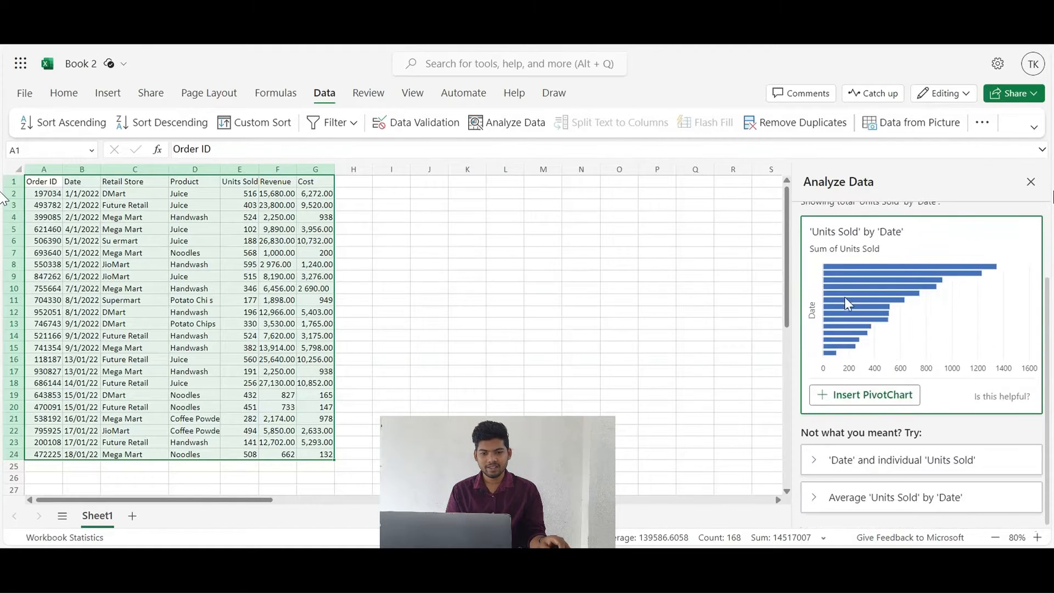
{"action": "scroll", "coordinate": [849, 304], "scroll_direction": "up", "scroll_amount": 3}
{"action": "scroll", "coordinate": [854, 400], "scroll_direction": "down", "scroll_amount": 2}
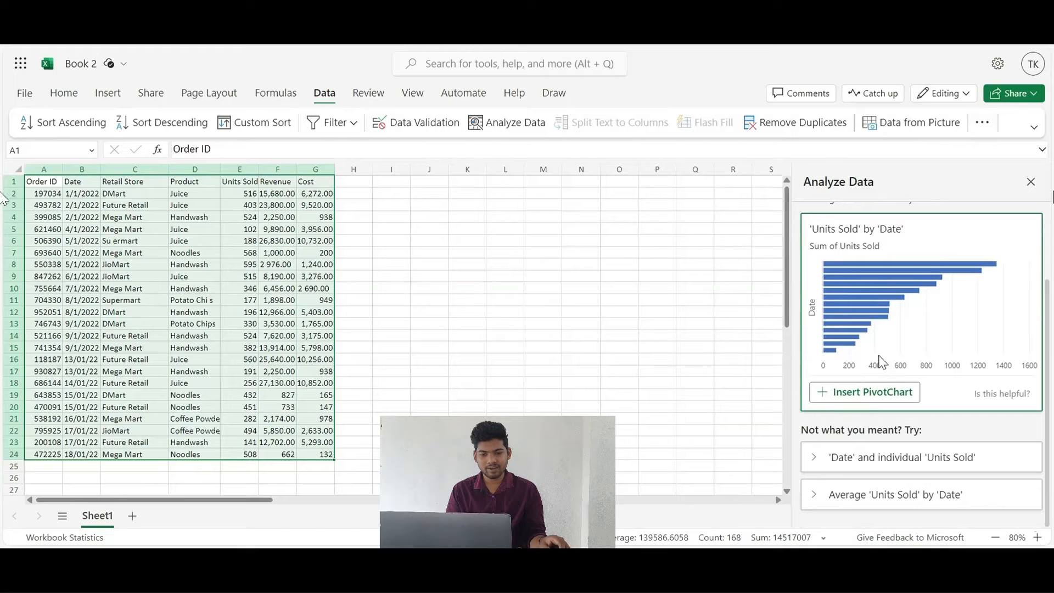
{"action": "scroll", "coordinate": [865, 360], "scroll_direction": "up", "scroll_amount": 2}
{"action": "scroll", "coordinate": [868, 362], "scroll_direction": "down", "scroll_amount": 2}
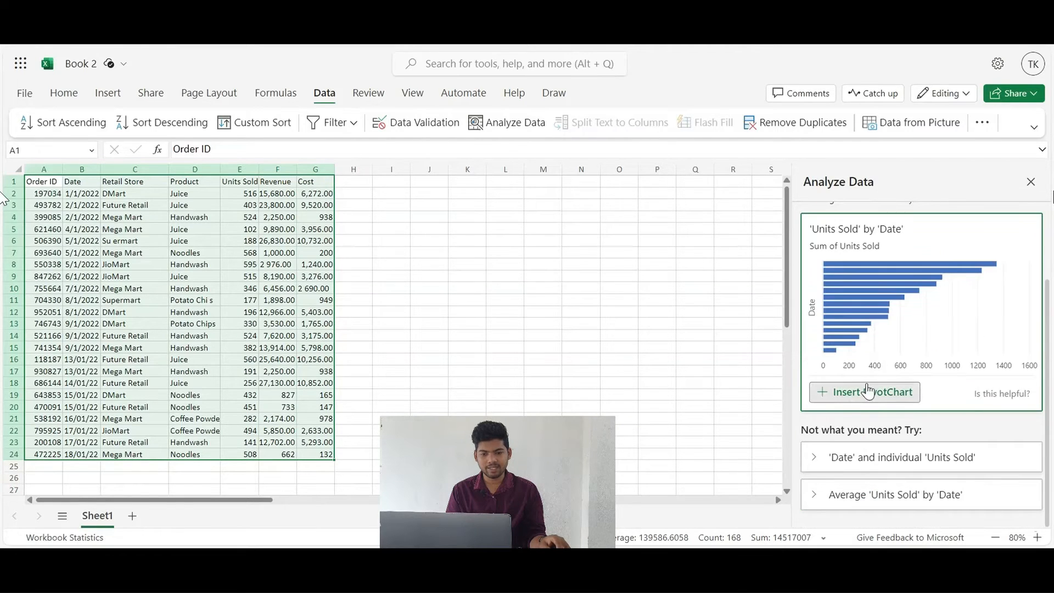
{"action": "left_click", "coordinate": [866, 393]}
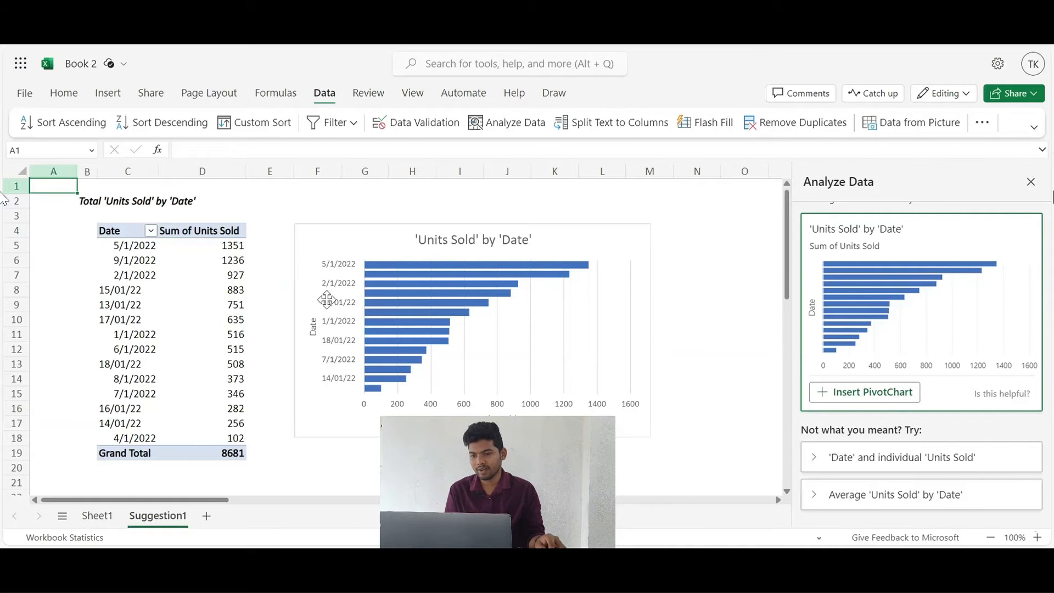
{"action": "left_click", "coordinate": [369, 268]}
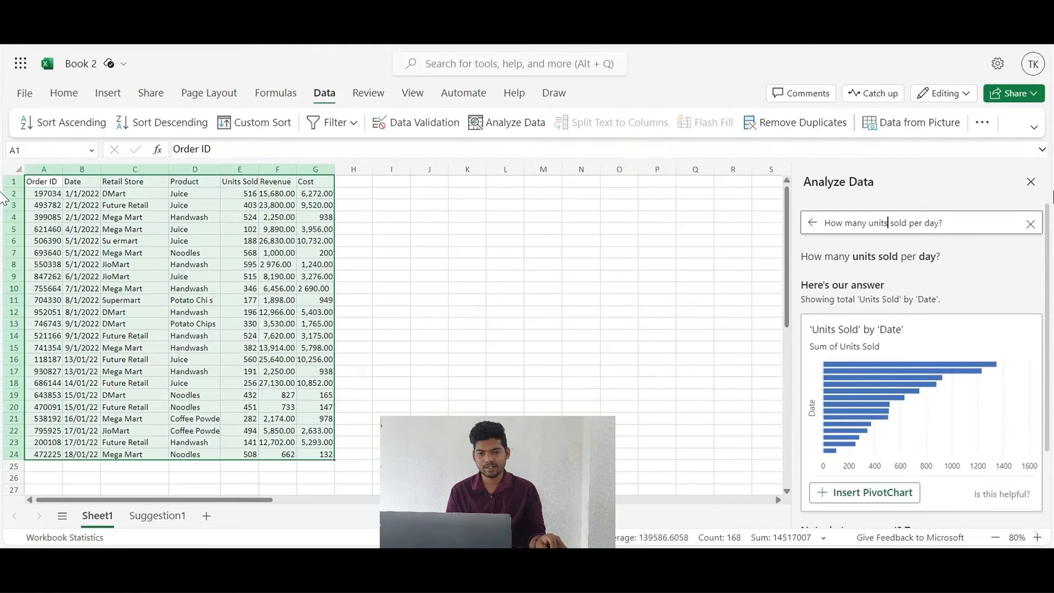
Step: Ask "Are there any date trends?" about the Sheet1 data and insert the PivotChart on JioMart revenue by date
{"action": "left_click", "coordinate": [1030, 224]}
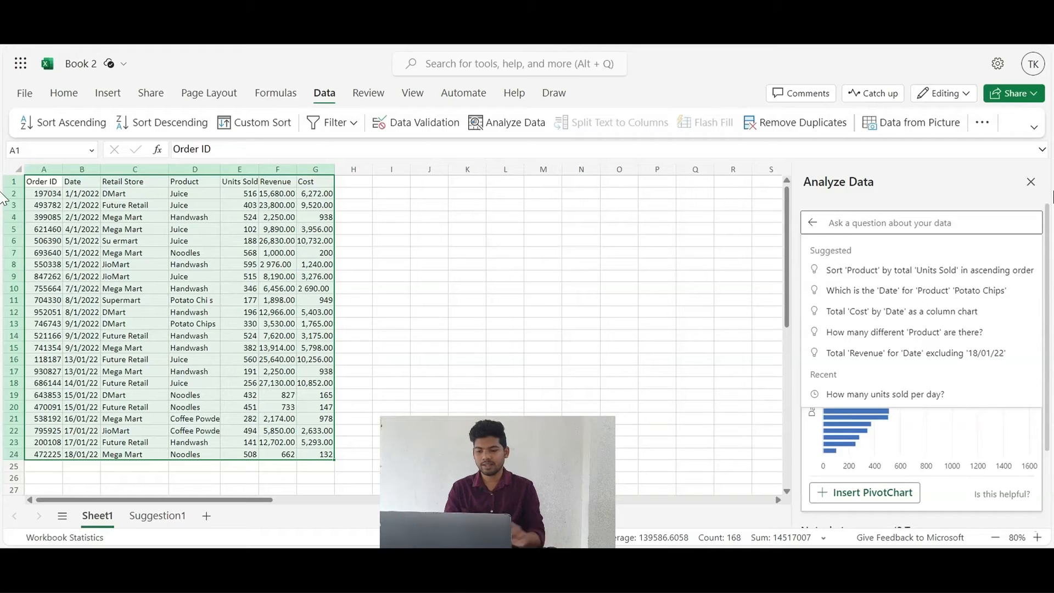
{"action": "type", "text": "Are there"}
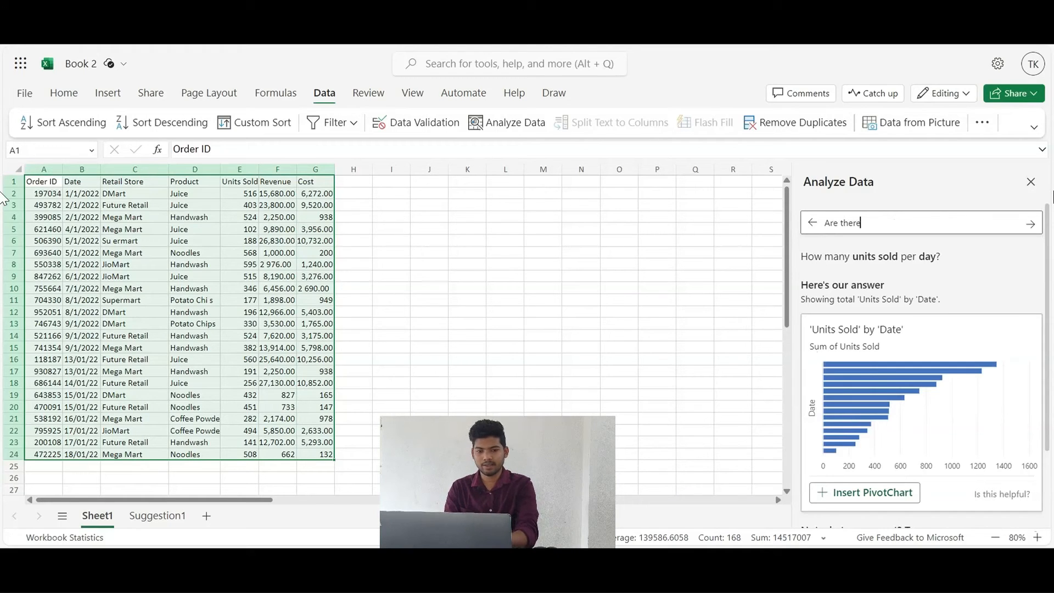
{"action": "type", "text": " any date trends?"}
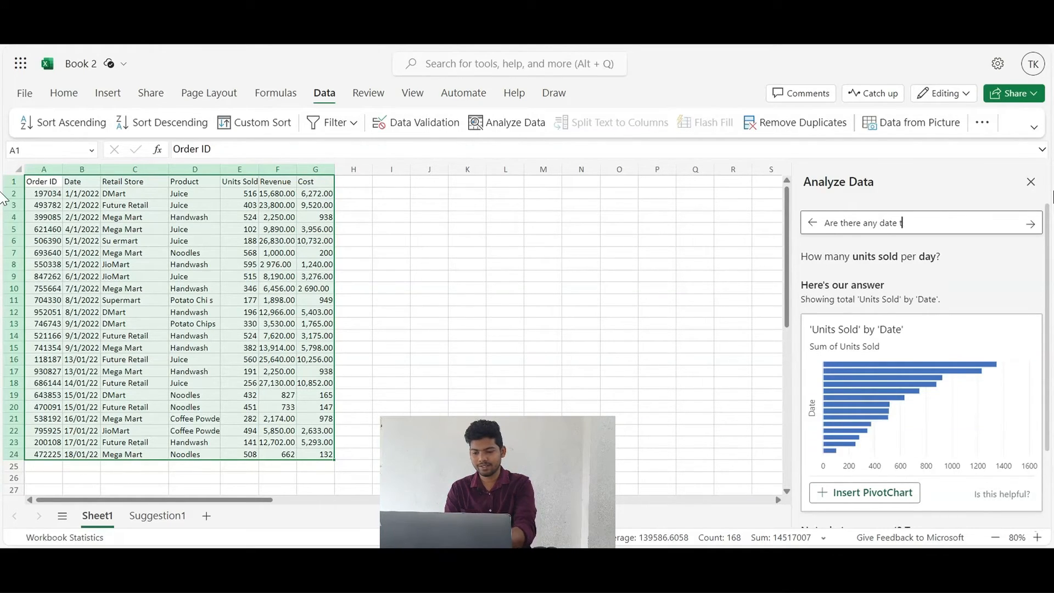
{"action": "left_click", "coordinate": [1031, 223]}
{"action": "scroll", "coordinate": [892, 324], "scroll_direction": "down", "scroll_amount": 3}
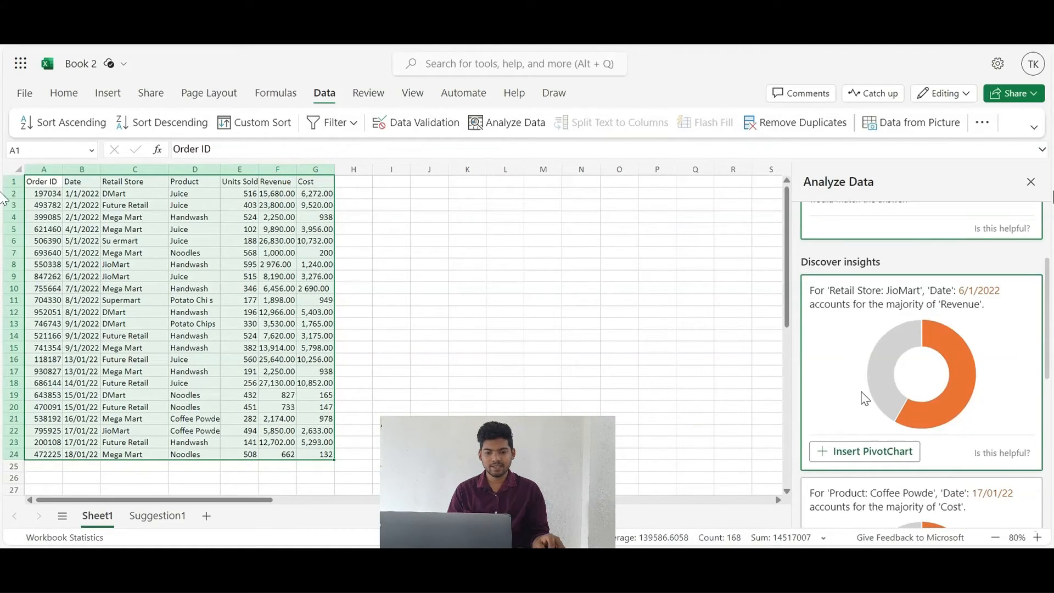
{"action": "left_click", "coordinate": [858, 455]}
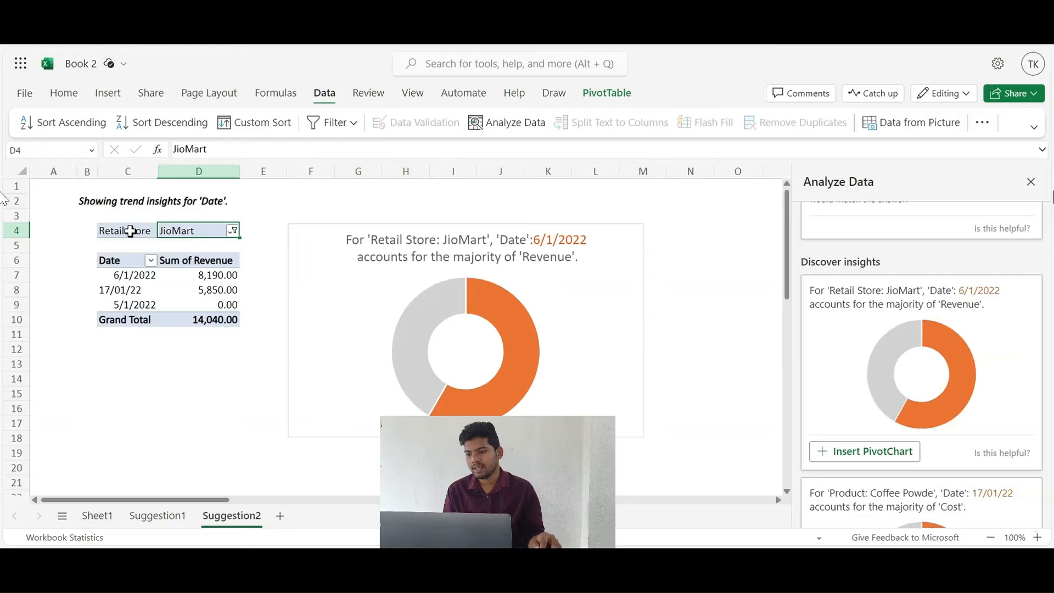
Step: Examine the JioMart revenue per date in the inserted pivot table and its doughnut chart
{"action": "left_click", "coordinate": [130, 231]}
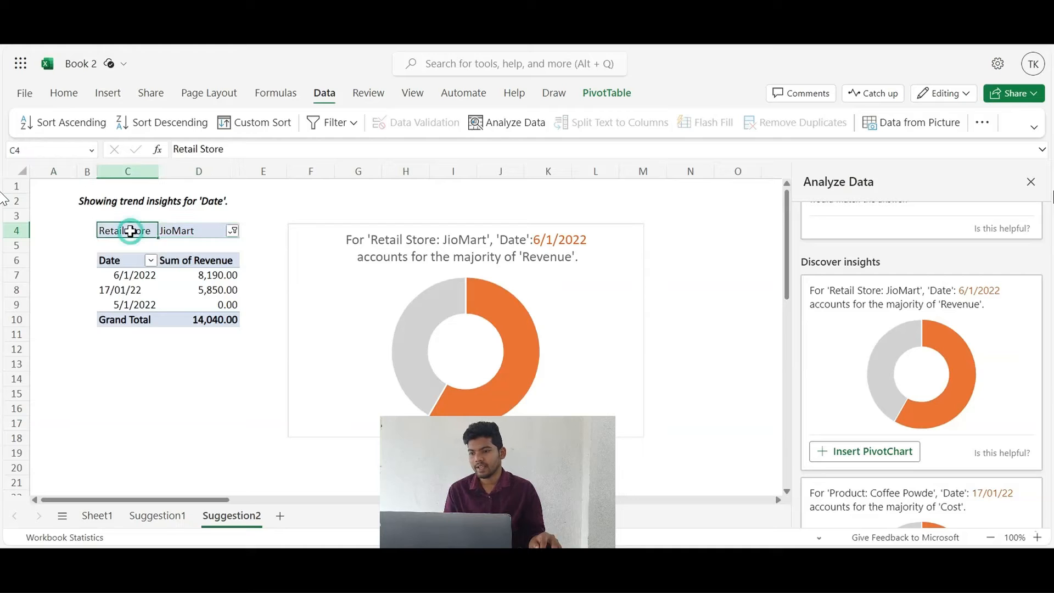
{"action": "left_click", "coordinate": [183, 230]}
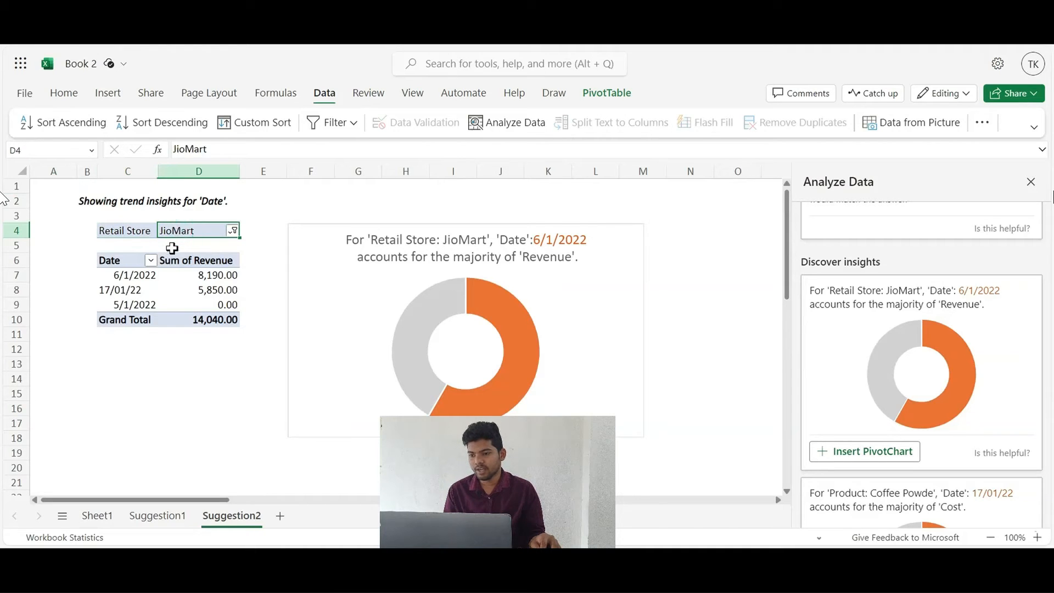
{"action": "left_click", "coordinate": [119, 274]}
{"action": "left_click", "coordinate": [218, 274]}
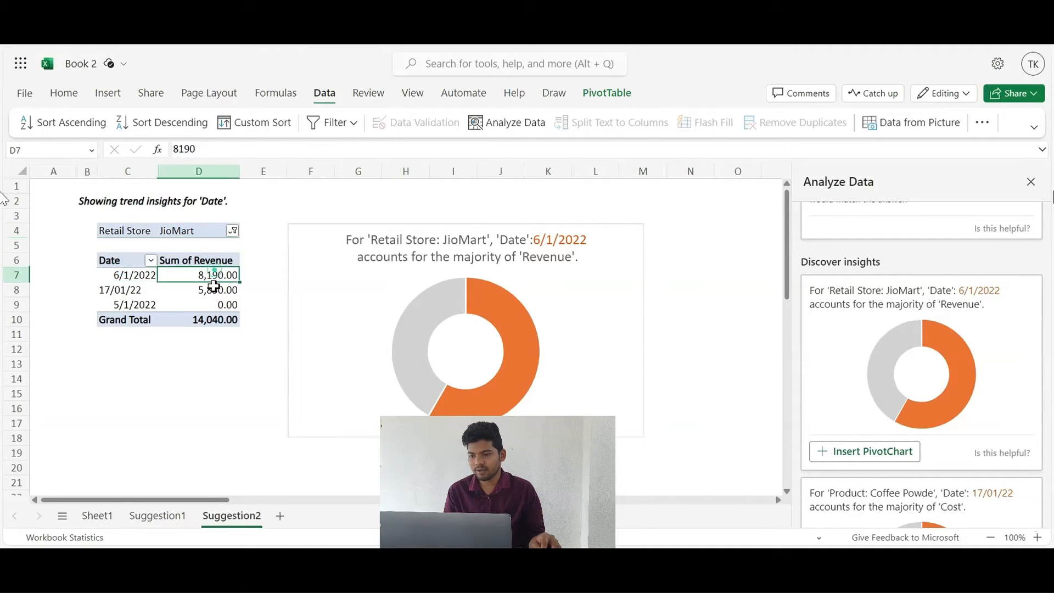
{"action": "left_click", "coordinate": [217, 289]}
{"action": "left_click", "coordinate": [489, 299]}
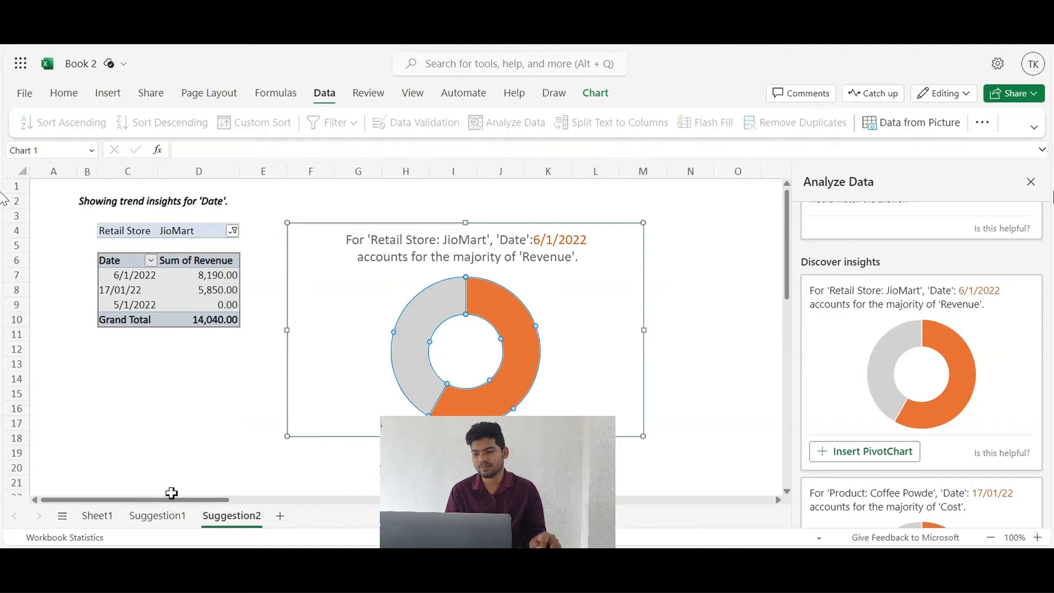
Step: Ask "Are there any product insights?" about the Sheet1 data and insert the suggested PivotChart of cost by product
{"action": "left_click", "coordinate": [108, 516]}
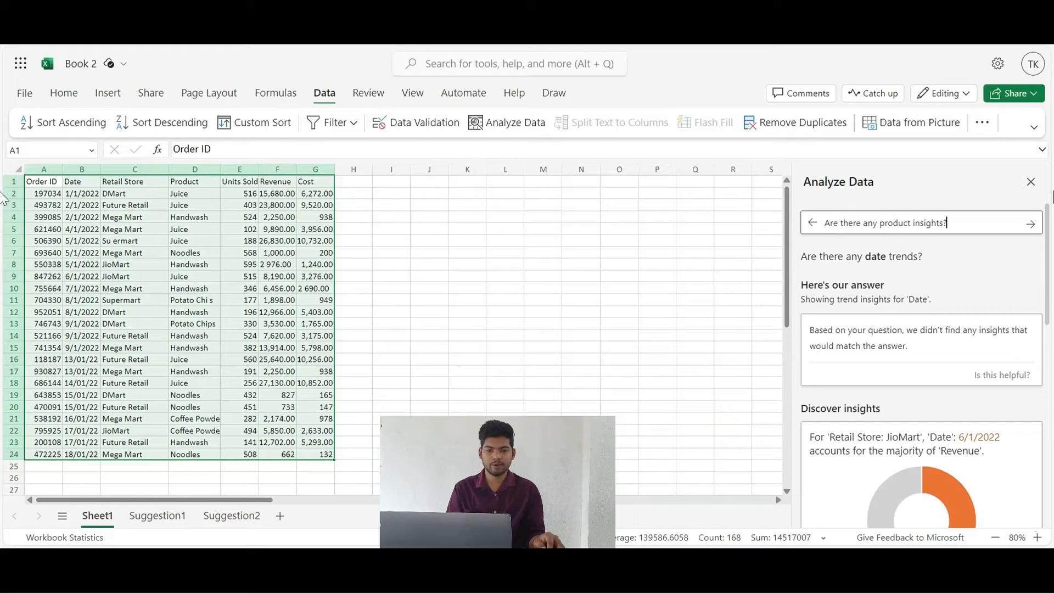
{"action": "left_click", "coordinate": [1030, 224]}
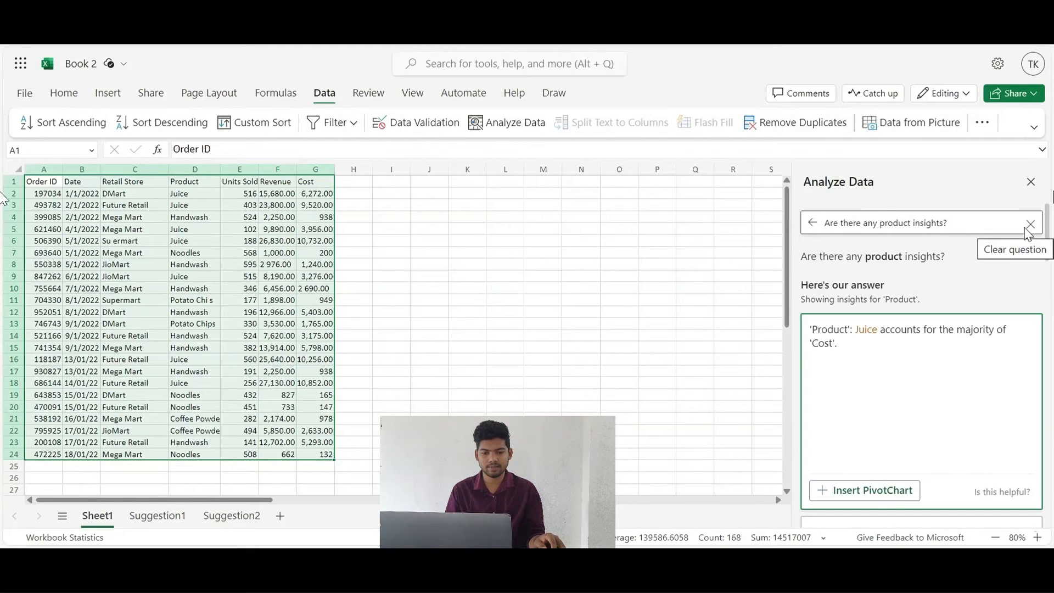
{"action": "scroll", "coordinate": [952, 328], "scroll_direction": "down", "scroll_amount": 2}
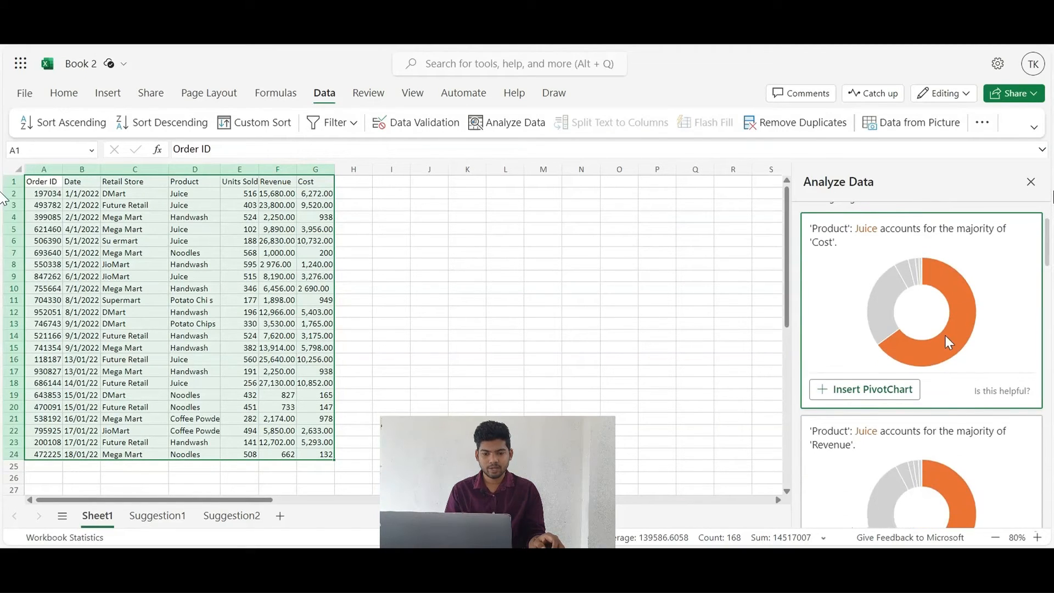
{"action": "scroll", "coordinate": [944, 335], "scroll_direction": "down", "scroll_amount": 2}
{"action": "scroll", "coordinate": [905, 343], "scroll_direction": "up", "scroll_amount": 1}
{"action": "left_click", "coordinate": [865, 346]}
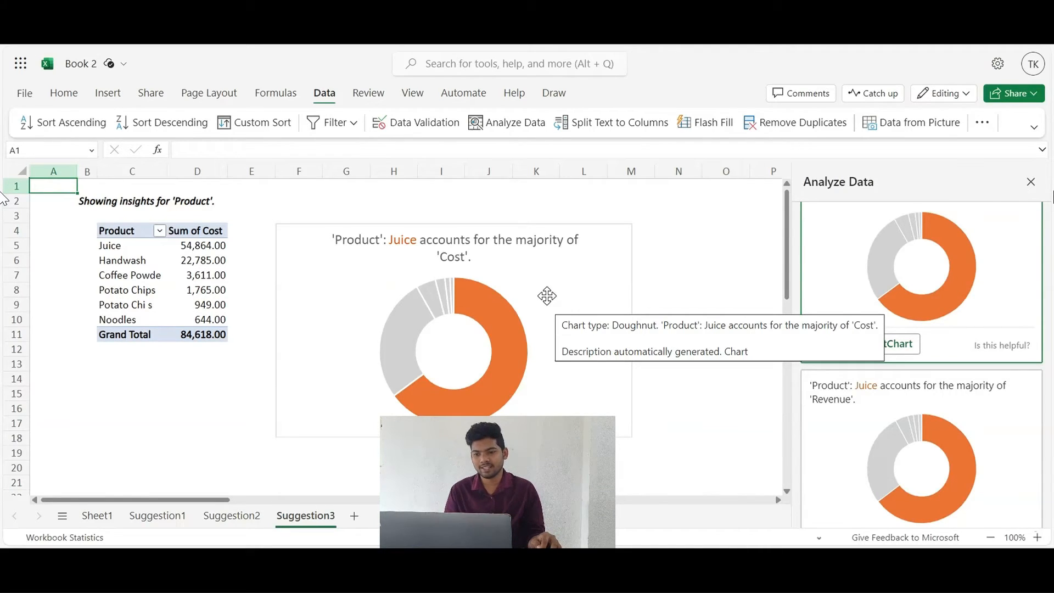
Step: Examine the product cost doughnut chart and the Juice, Handwash and Coffee Powde rows of its pivot table
{"action": "left_click", "coordinate": [546, 295]}
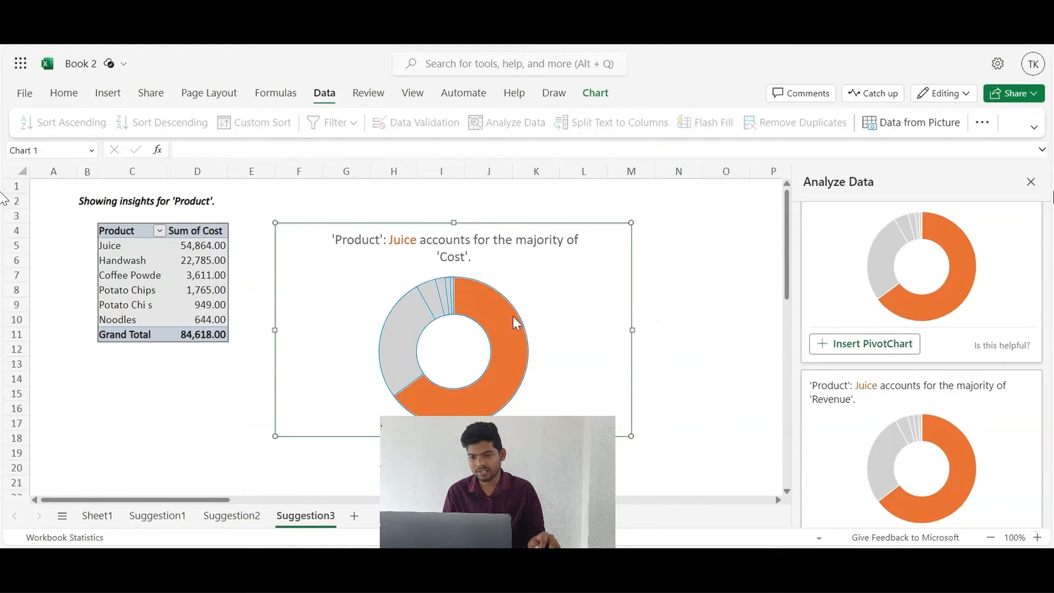
{"action": "key", "text": "Escape"}
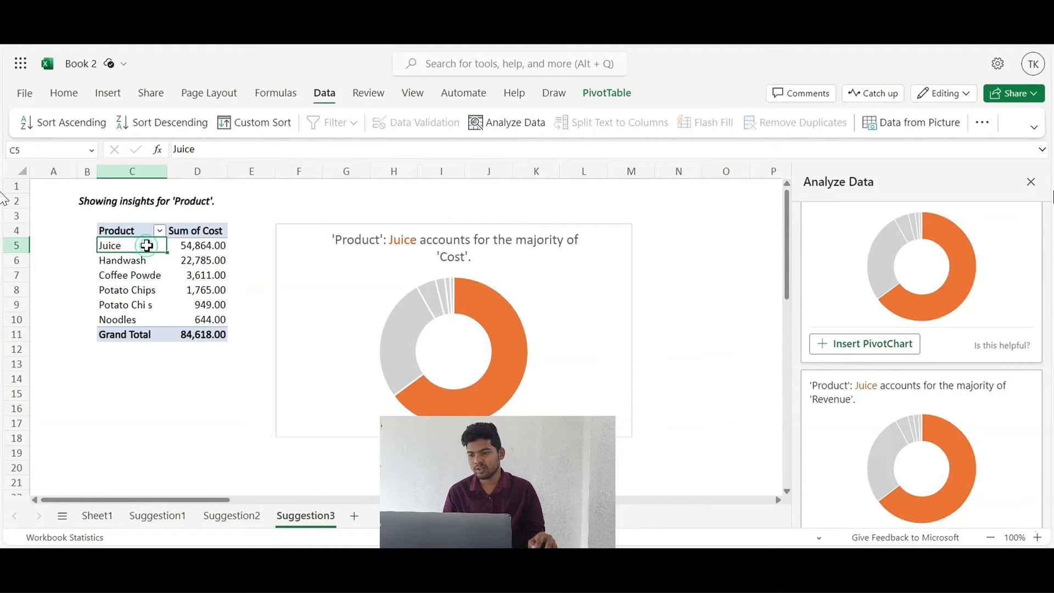
{"action": "left_click", "coordinate": [204, 245]}
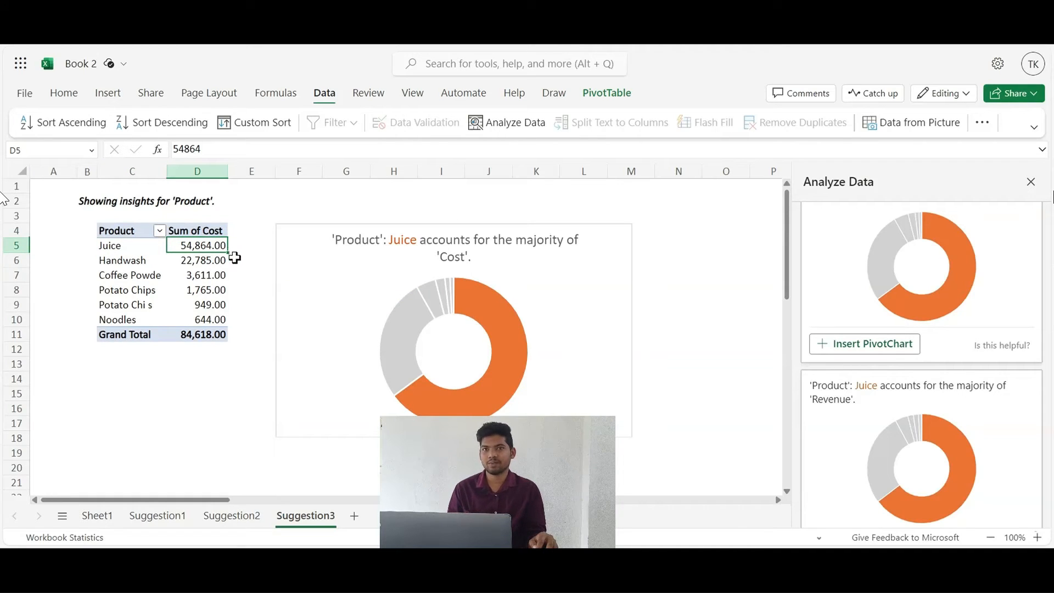
{"action": "left_click", "coordinate": [140, 263]}
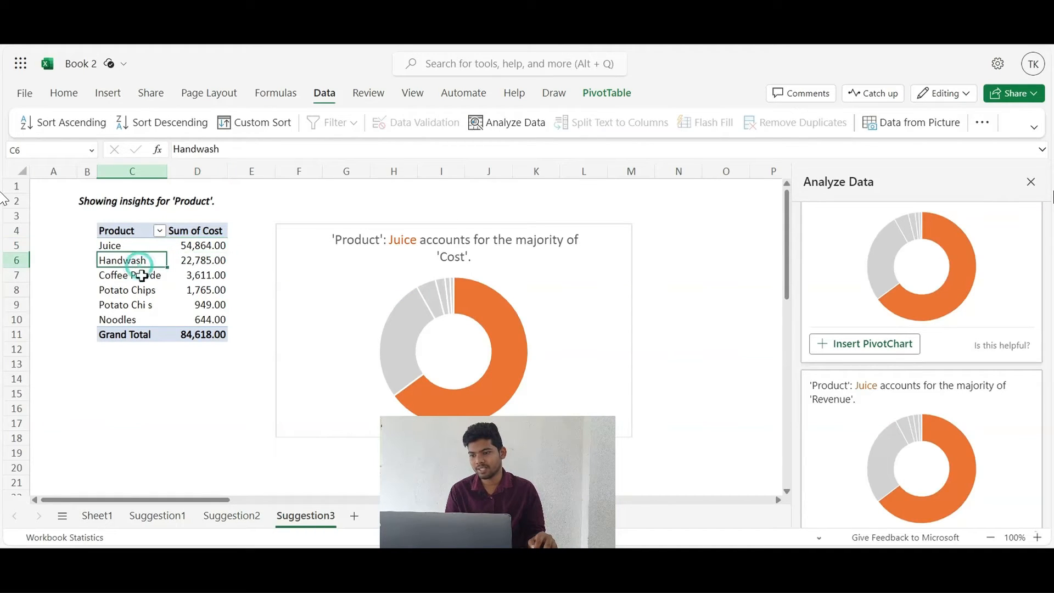
{"action": "left_click", "coordinate": [137, 275]}
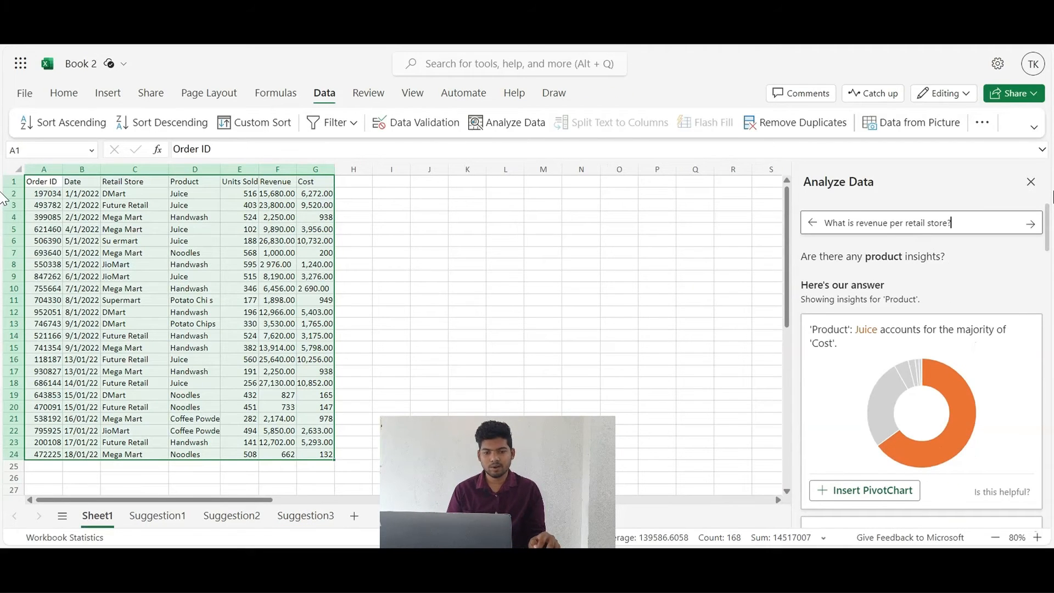
Step: Ask "What is revenue per retail store?" about the Sheet1 data and insert the 'Revenue' by 'Retail Store' PivotChart
{"action": "left_click", "coordinate": [1030, 224]}
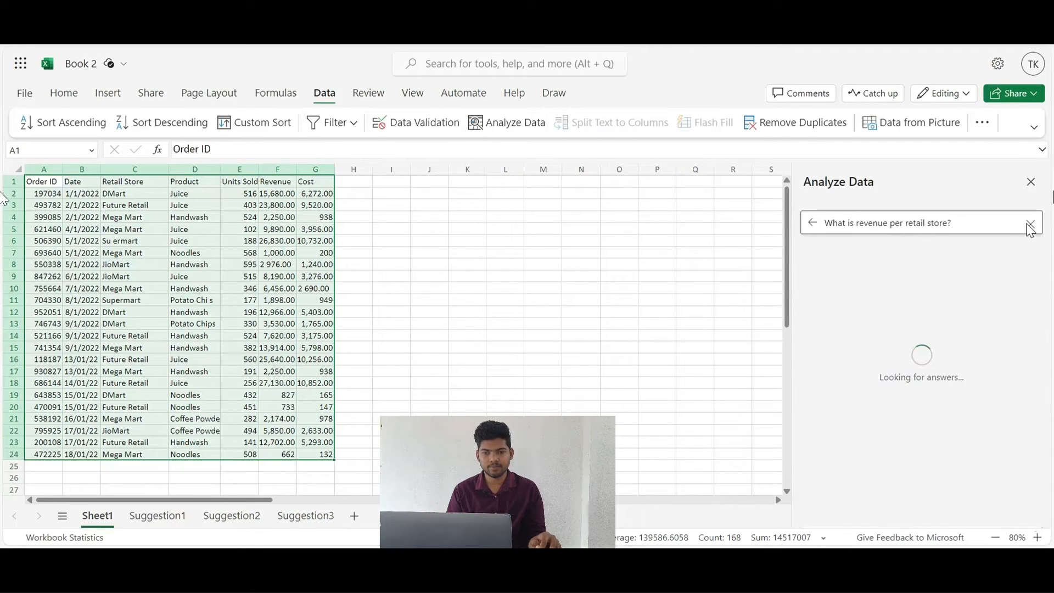
{"action": "left_click", "coordinate": [856, 494]}
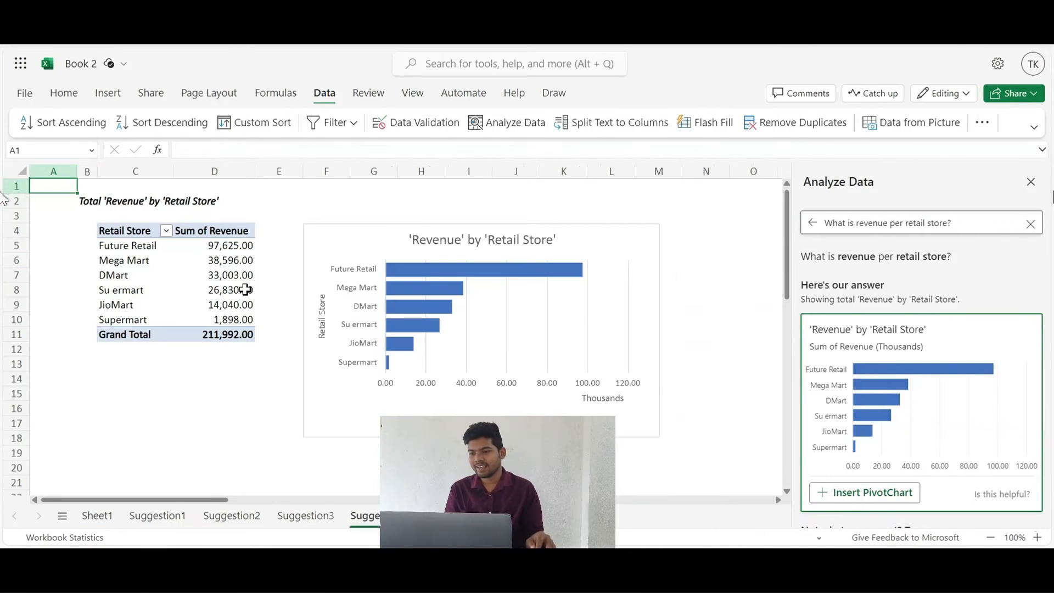
Step: Examine the revenue pivot table entries for Future Retail, Mega Mart and DMart
{"action": "left_click", "coordinate": [151, 247]}
{"action": "left_click", "coordinate": [199, 250]}
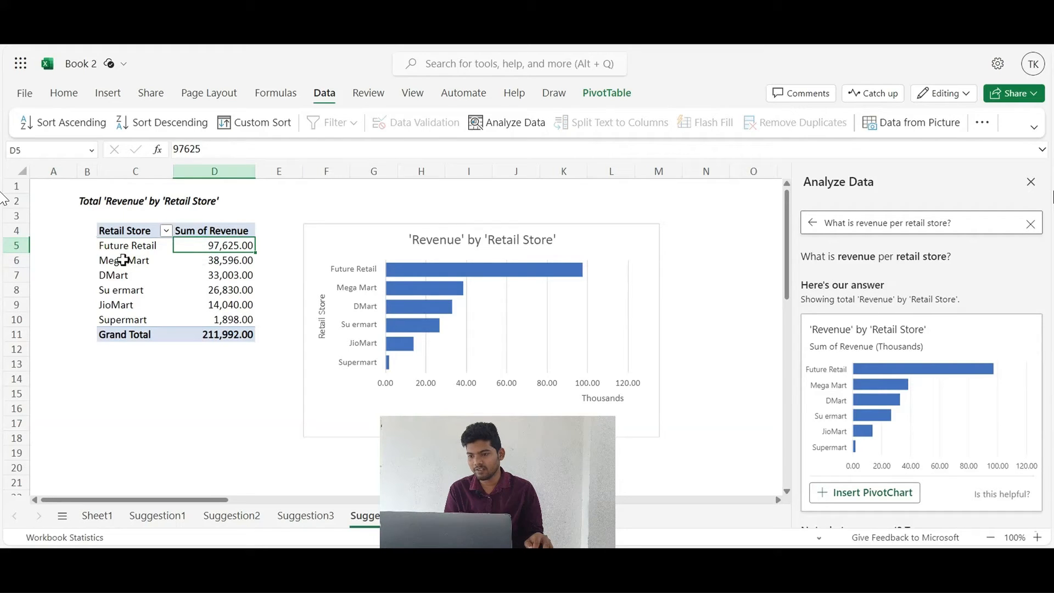
{"action": "left_click", "coordinate": [148, 263]}
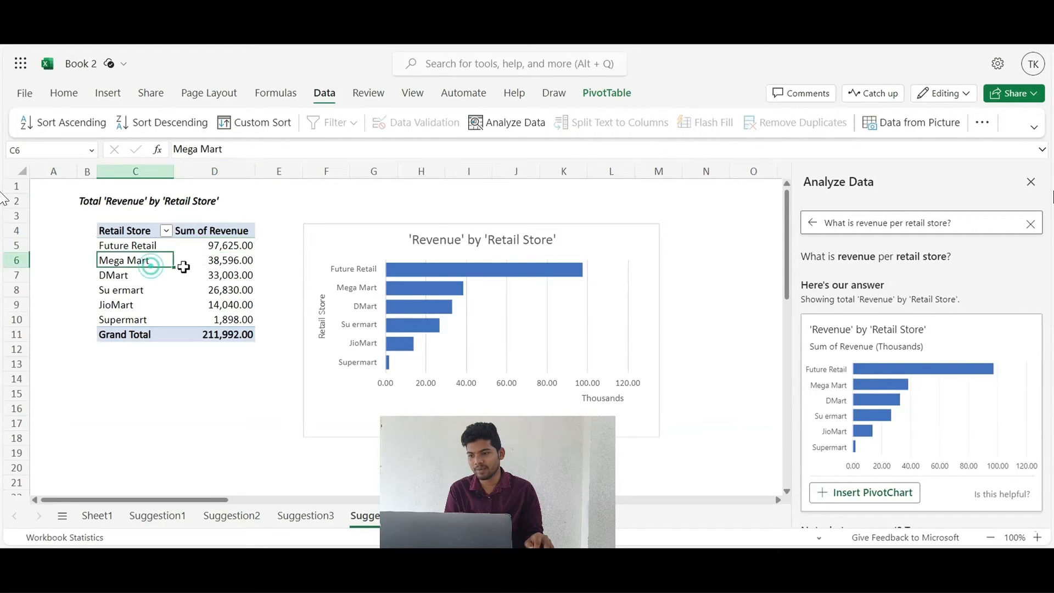
{"action": "left_click", "coordinate": [141, 278]}
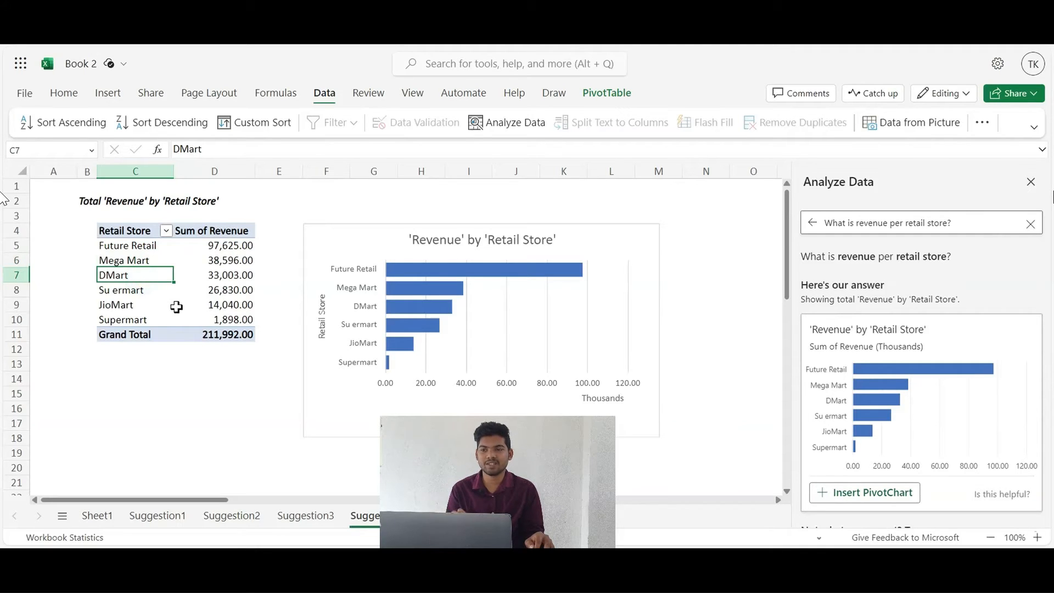
Step: Examine the Sum of Revenue entries for Future Retail and JioMart in the revenue pivot table
{"action": "left_click", "coordinate": [197, 247]}
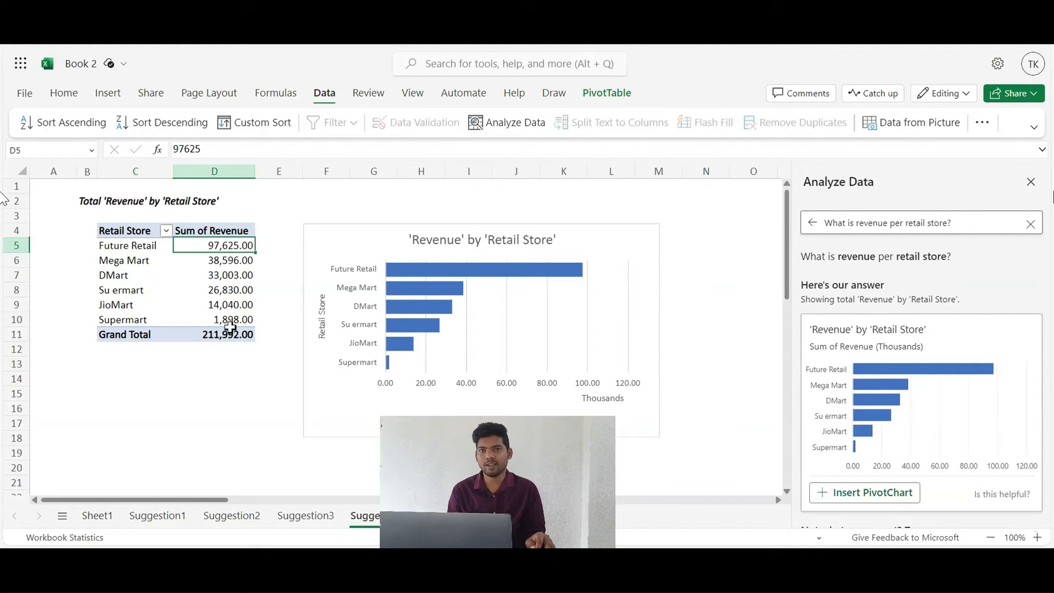
{"action": "left_click", "coordinate": [187, 305]}
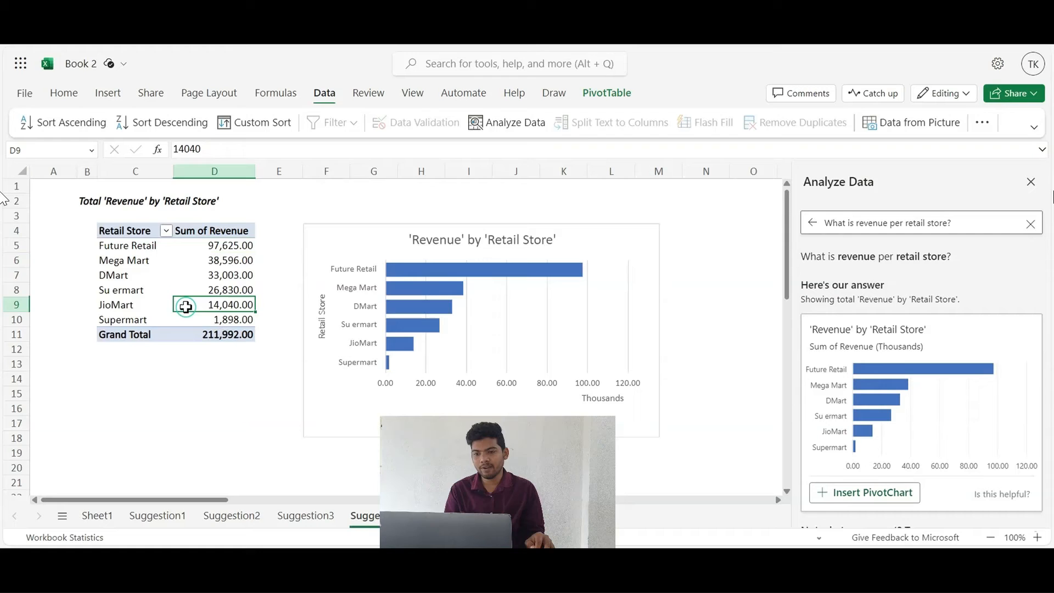
Step: Switch to Formula Dog and generate an MS Excel formula returning "passed" if 5 test marks in cells A1 TO A3 total over 200, else "failed"
{"action": "left_click", "coordinate": [423, 258]}
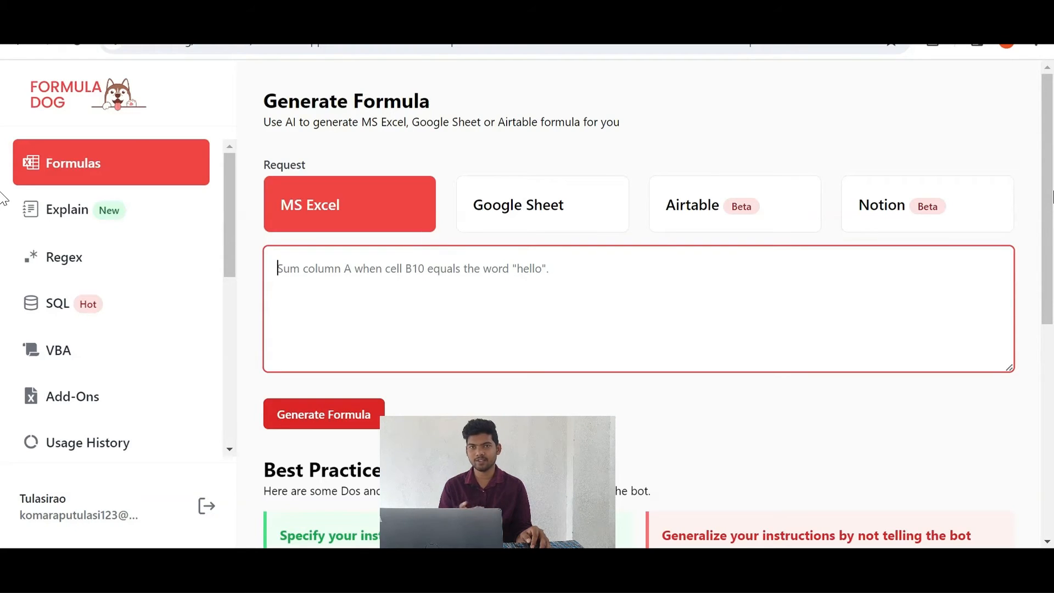
{"action": "type", "text": "Find out whether a student has passed on exam or failed . the exam contains of 5 tests. the test marks are stored in cells A1 TO A3.If the sum of all 5 test marks is greater than 200, return \"passed\" ,else return \"failed\""}
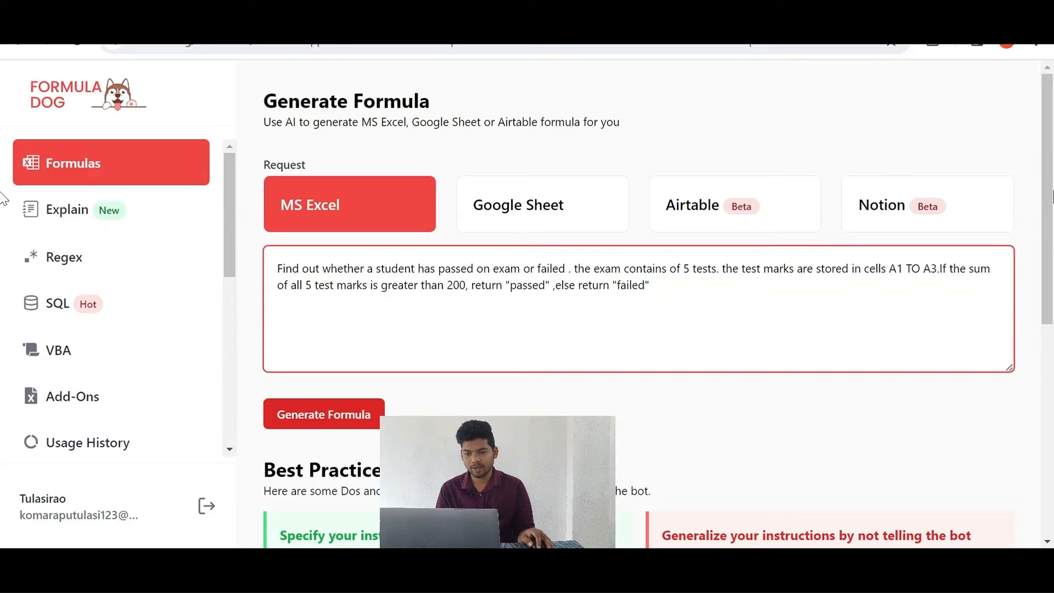
{"action": "left_click", "coordinate": [348, 417]}
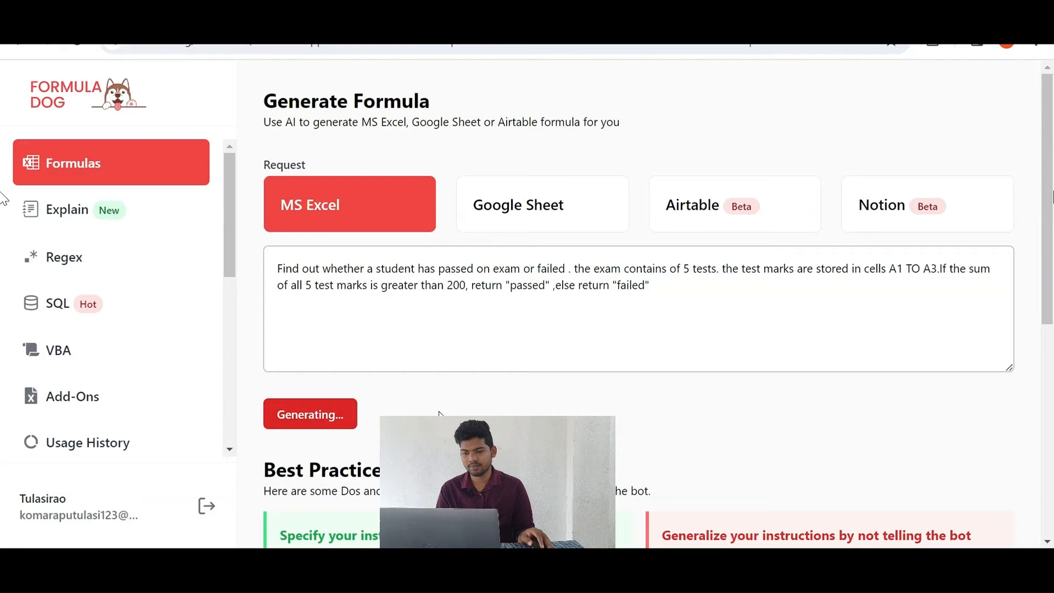
{"action": "scroll", "coordinate": [438, 411], "scroll_direction": "down", "scroll_amount": 4}
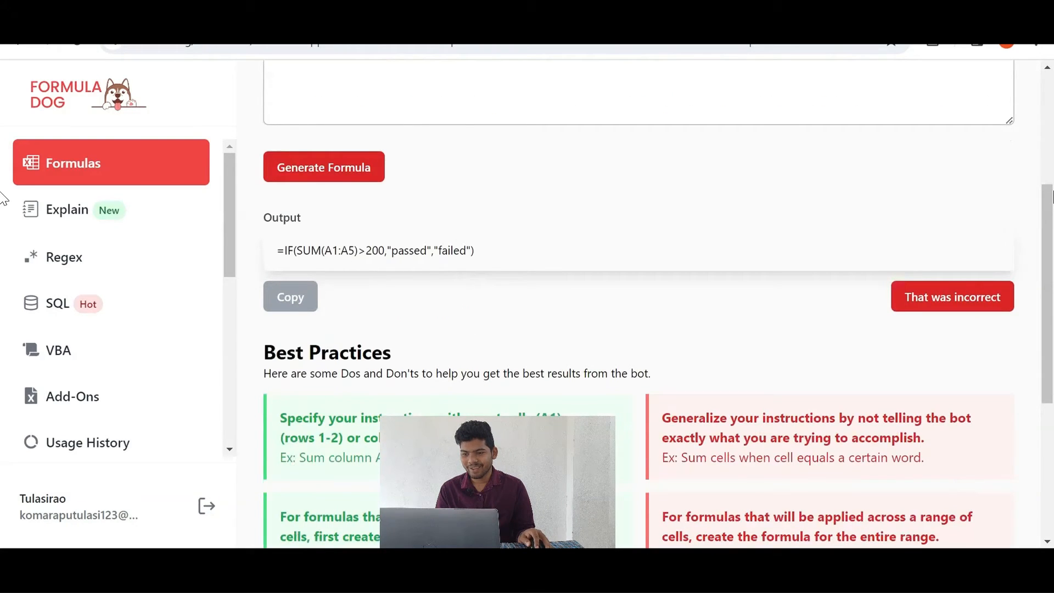
Step: Review the generated pass/fail formula against the wording of the request
{"action": "left_click_drag", "start_coordinate": [276, 250], "coordinate": [499, 261]}
{"action": "scroll", "coordinate": [513, 240], "scroll_direction": "up", "scroll_amount": 4}
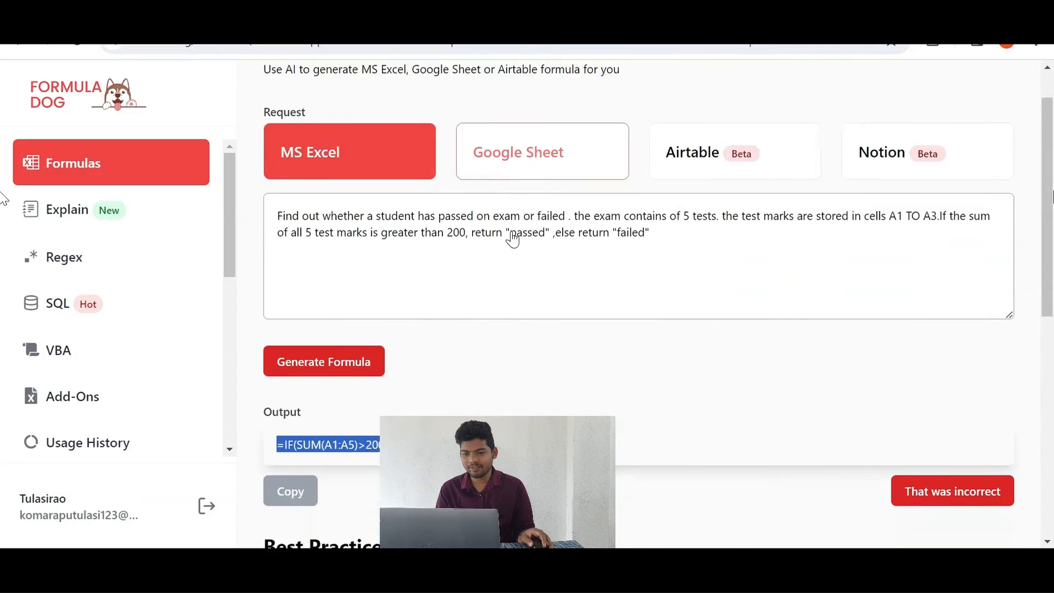
{"action": "scroll", "coordinate": [494, 274], "scroll_direction": "down", "scroll_amount": 2}
{"action": "left_click", "coordinate": [484, 334]}
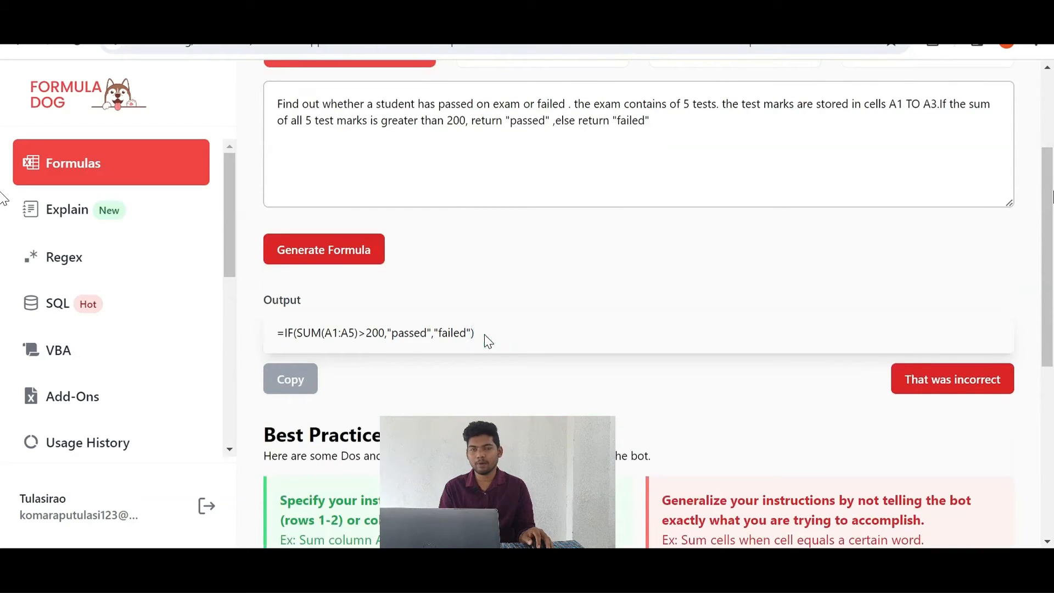
{"action": "left_click_drag", "start_coordinate": [276, 334], "coordinate": [479, 336]}
{"action": "scroll", "coordinate": [531, 334], "scroll_direction": "up", "scroll_amount": 3}
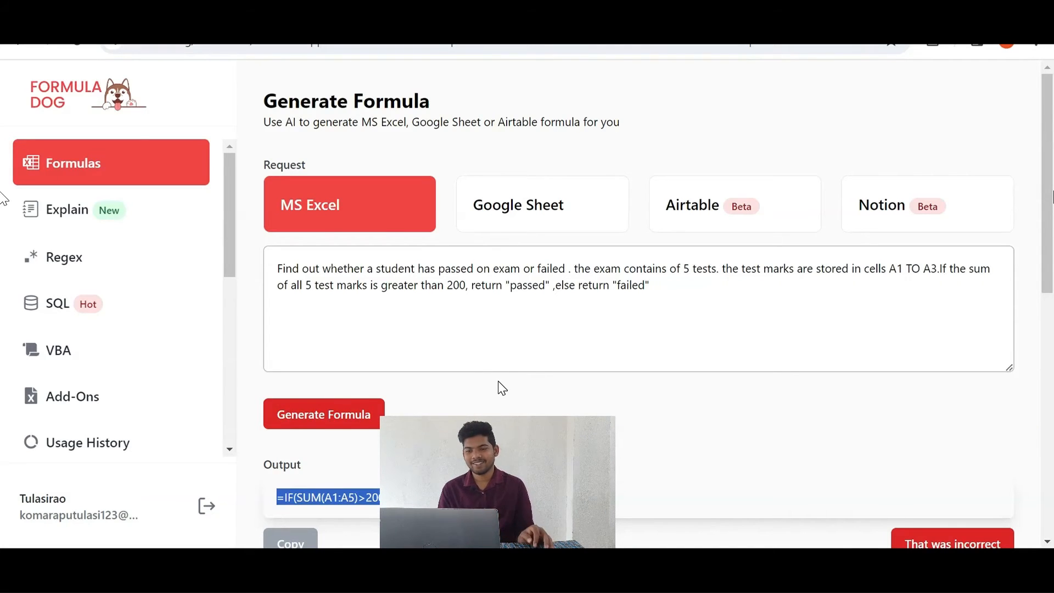
Step: Send the same exam request to ChatGPT, preceded by the line "Give me excel formulae for below problem."
{"action": "left_click", "coordinate": [611, 284]}
{"action": "key", "text": "ctrl+a"}
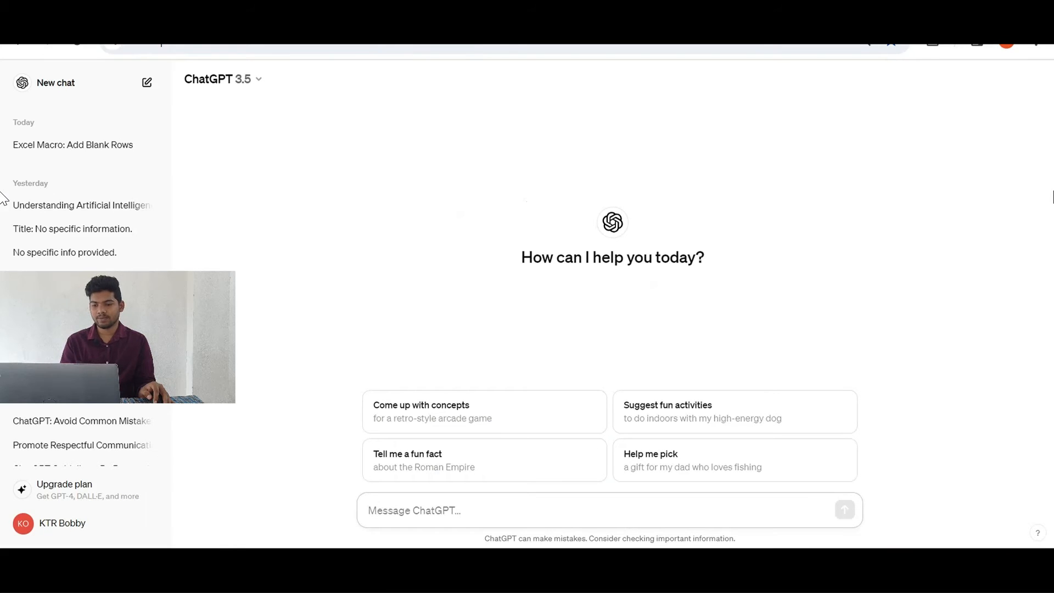
{"action": "type", "text": "Give me excel formulae for below problem. Find out whether a student has passed on exam or failed . the exam contains of 5 tests. the test marks are stored in cells A1 TO A3.If the sum of all 5 test marks is greater than 200, return \"passed\" ,else return \"failed\""}
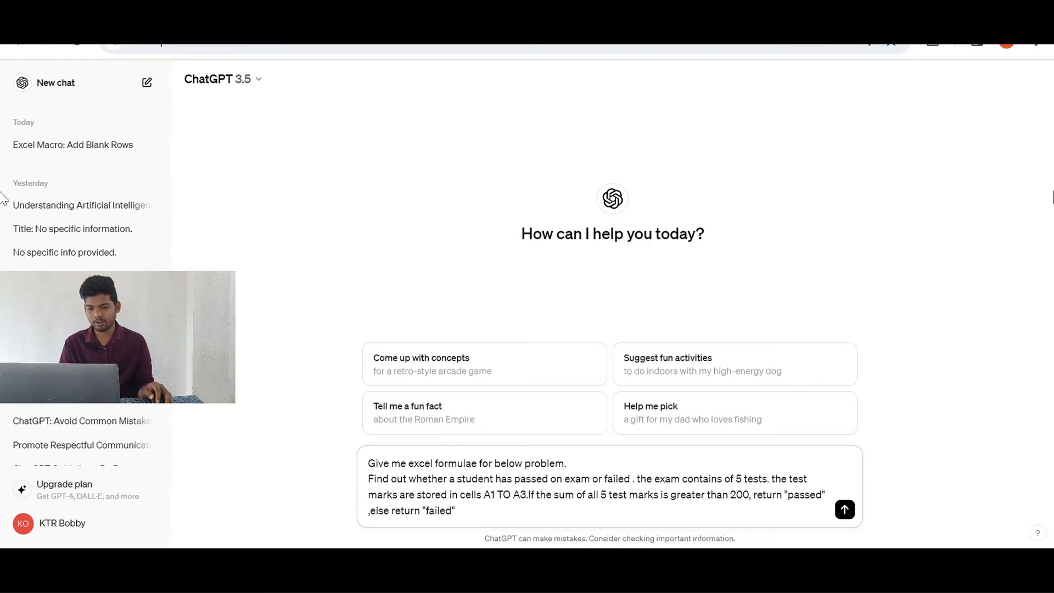
{"action": "left_click", "coordinate": [844, 509]}
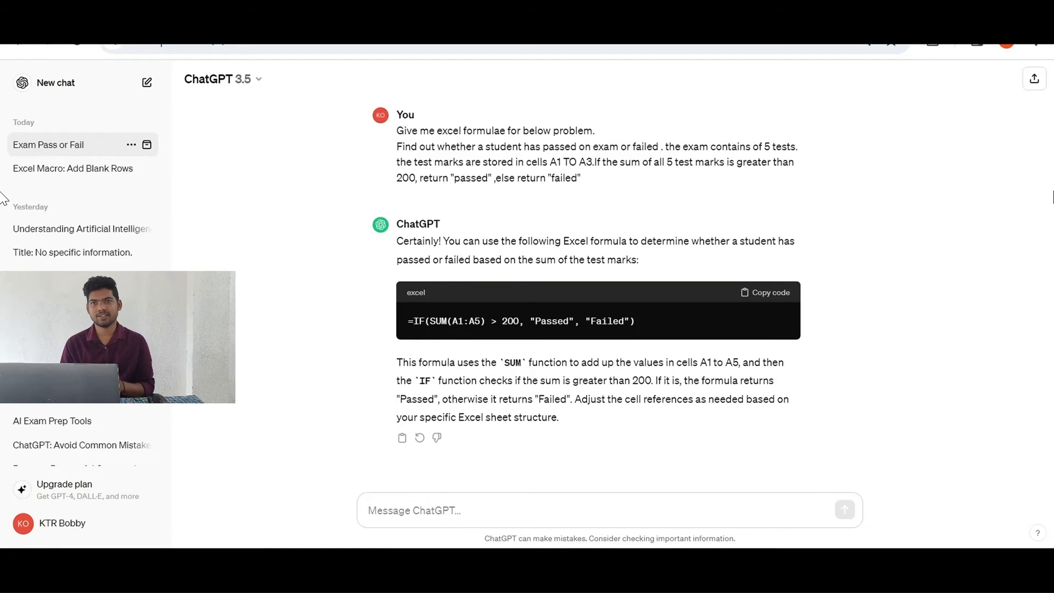
Step: Copy ChatGPT's formula and send it back with the request "Explain below excel formulae."
{"action": "left_click", "coordinate": [756, 299]}
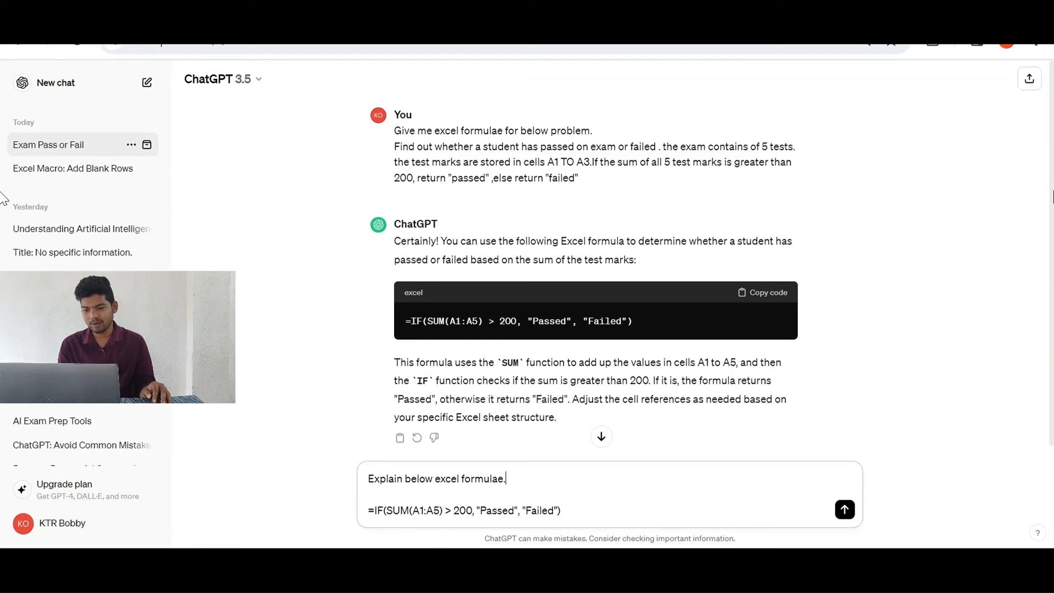
{"action": "key", "text": "ctrl+shift+Left"}
{"action": "key", "text": "ctrl+shift+Left"}
{"action": "key", "text": "ctrl+shift+Left"}
{"action": "key", "text": "ctrl+shift+Left"}
{"action": "key", "text": "ctrl+shift+Left"}
{"action": "key", "text": "ctrl+shift+Left"}
{"action": "key", "text": "ctrl+shift+Left"}
{"action": "key", "text": "ctrl+shift+Left"}
{"action": "key", "text": "ctrl+shift+Left"}
{"action": "key", "text": "ctrl+shift+Left"}
{"action": "key", "text": "ctrl+shift+Left"}
{"action": "key", "text": "ctrl+shift+Left"}
{"action": "key", "text": "ctrl+shift+Left"}
{"action": "key", "text": "ctrl+shift+Left"}
{"action": "key", "text": "ctrl+shift+Left"}
{"action": "key", "text": "ctrl+shift+Left"}
{"action": "key", "text": "ctrl+shift+Left"}
{"action": "key", "text": "ctrl+shift+Left"}
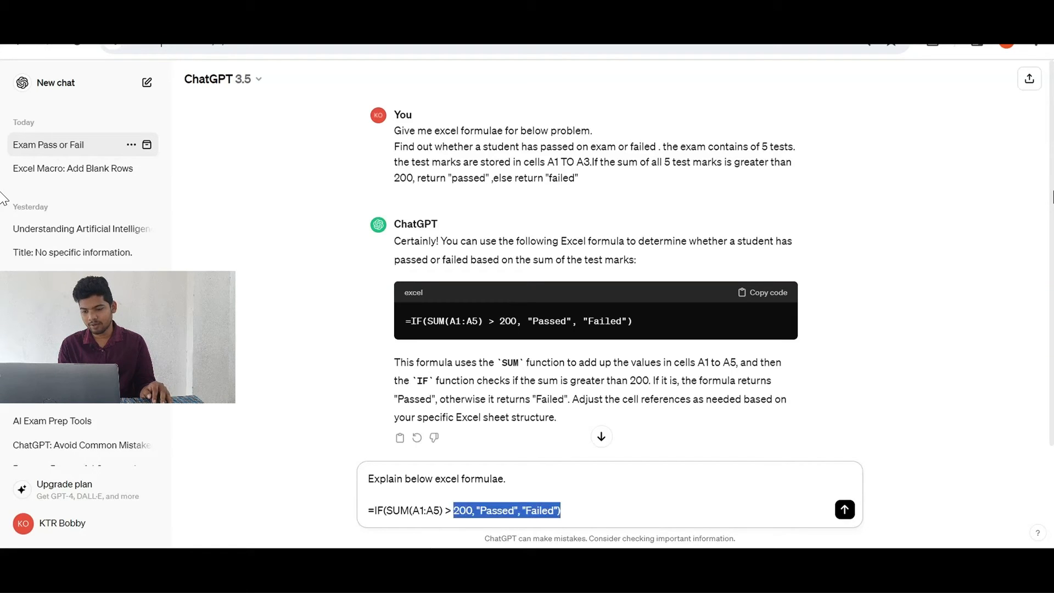
{"action": "key", "text": "Right"}
{"action": "left_click", "coordinate": [844, 510]}
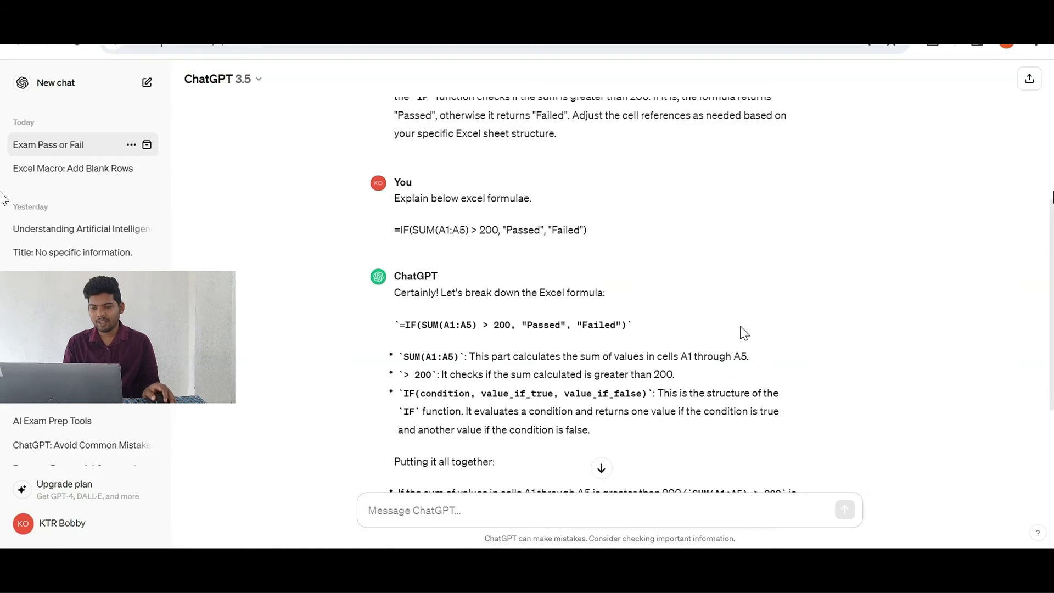
Step: Read the formula explanation, focusing on the SUM(A1:A5) part and the structure of the IF function
{"action": "scroll", "coordinate": [741, 332], "scroll_direction": "down", "scroll_amount": 2}
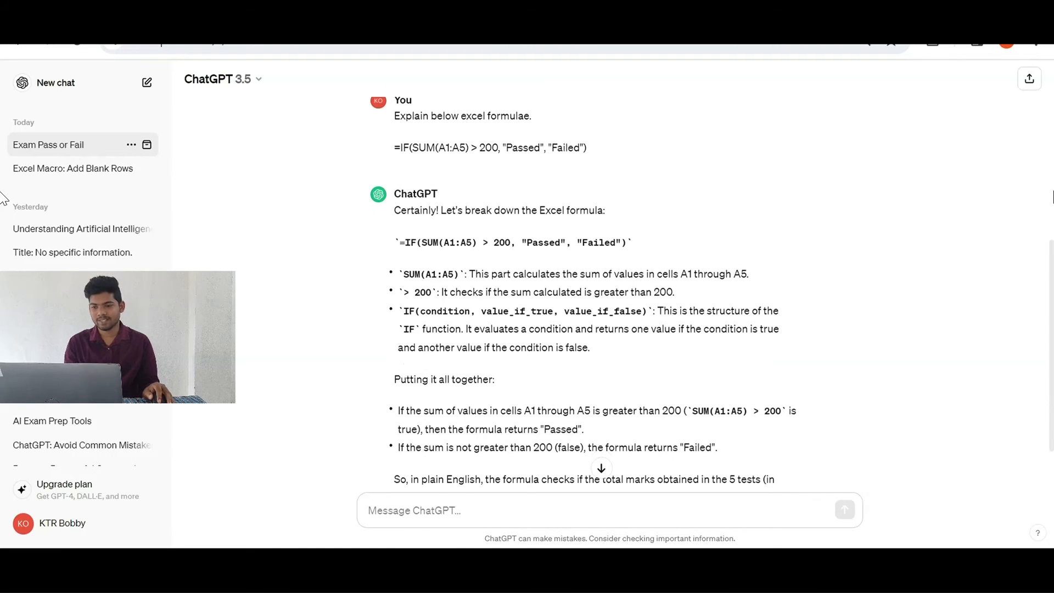
{"action": "left_click_drag", "start_coordinate": [431, 274], "coordinate": [409, 274]}
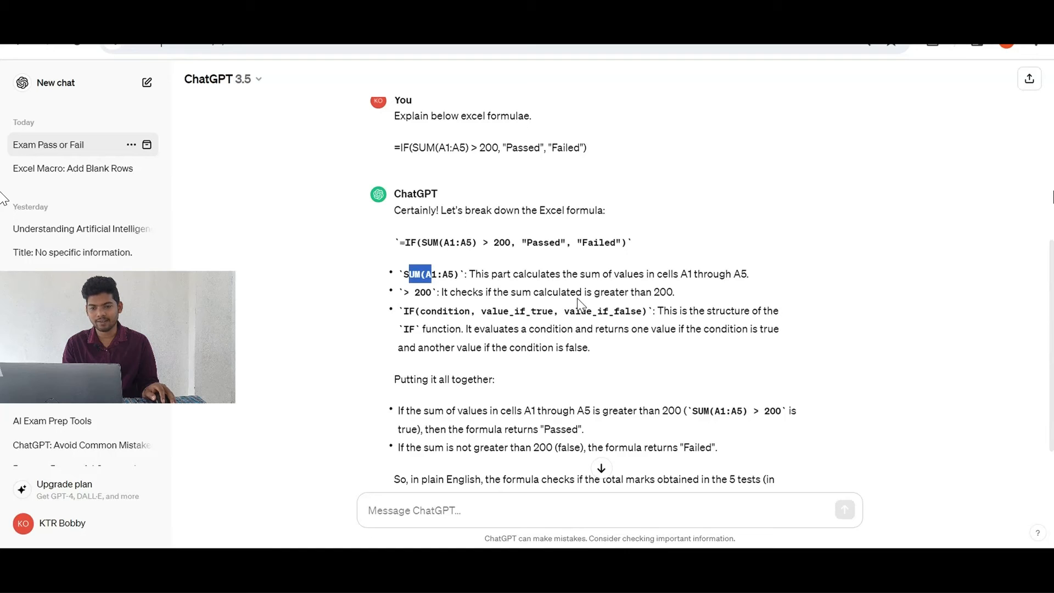
{"action": "left_click_drag", "start_coordinate": [401, 311], "coordinate": [513, 311]}
{"action": "left_click", "coordinate": [400, 311]}
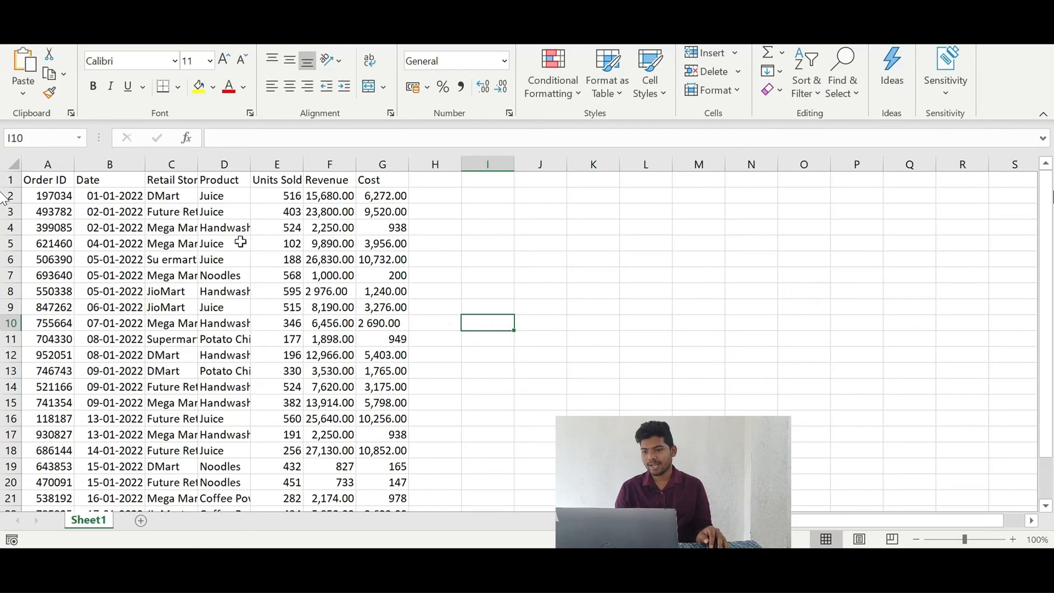
Step: Switch to the Excel sales sheet and insert a blank row above row 3
{"action": "left_click", "coordinate": [269, 198]}
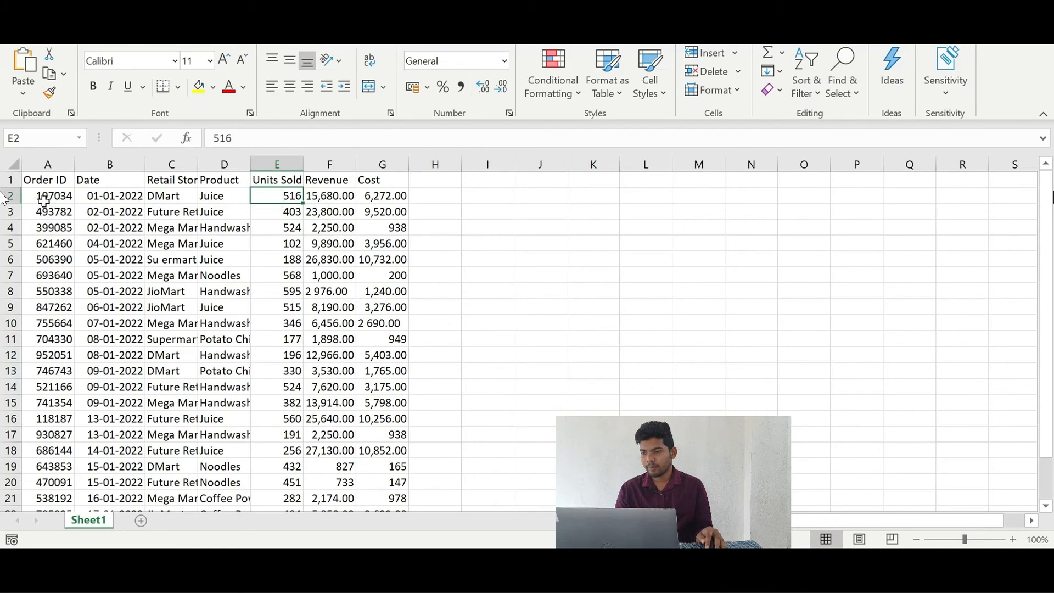
{"action": "left_click", "coordinate": [407, 210]}
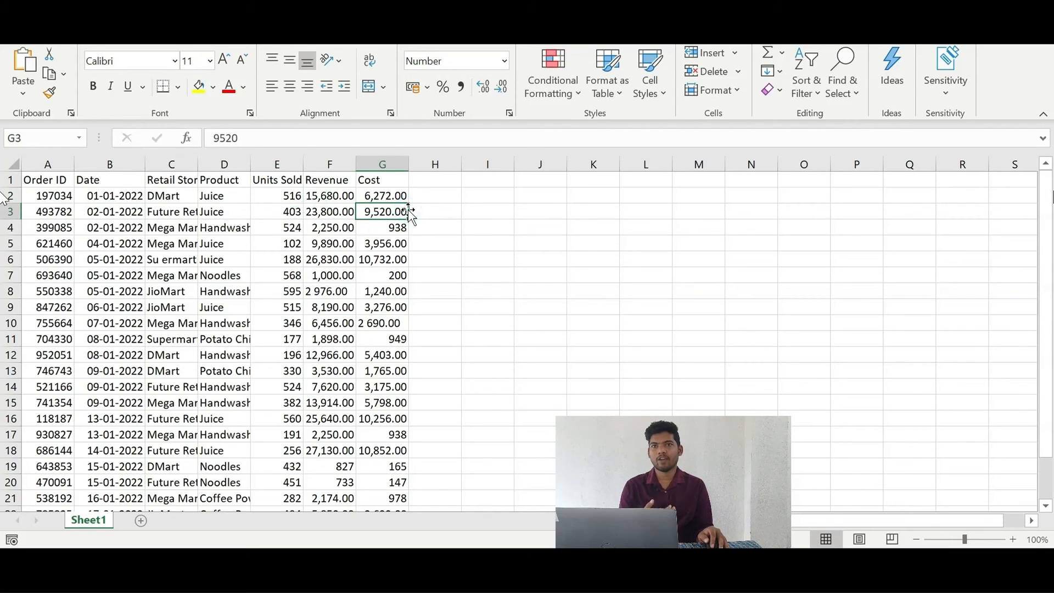
{"action": "left_click", "coordinate": [12, 211]}
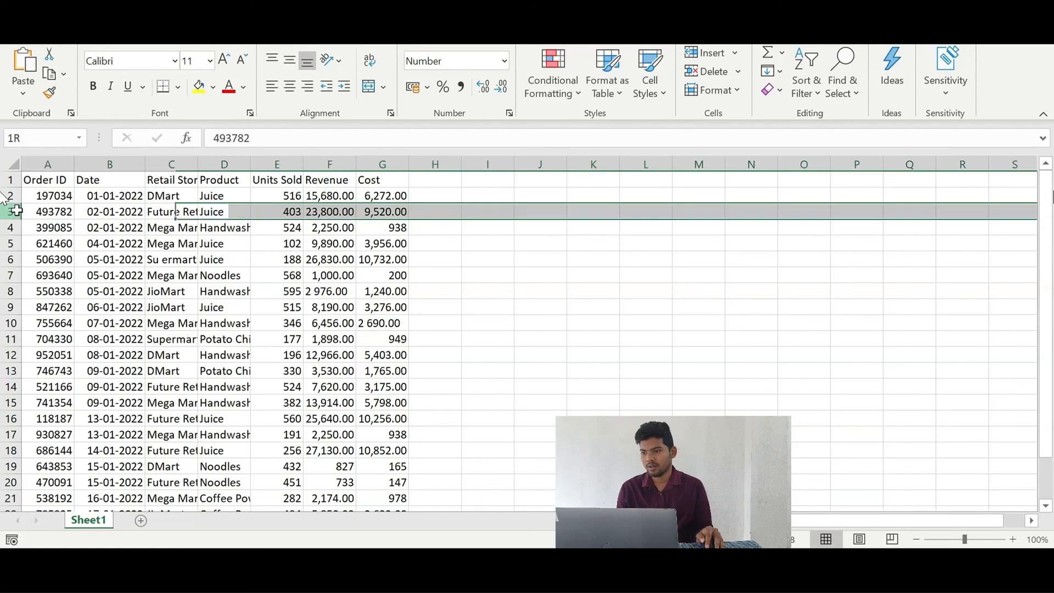
{"action": "right_click", "coordinate": [12, 211]}
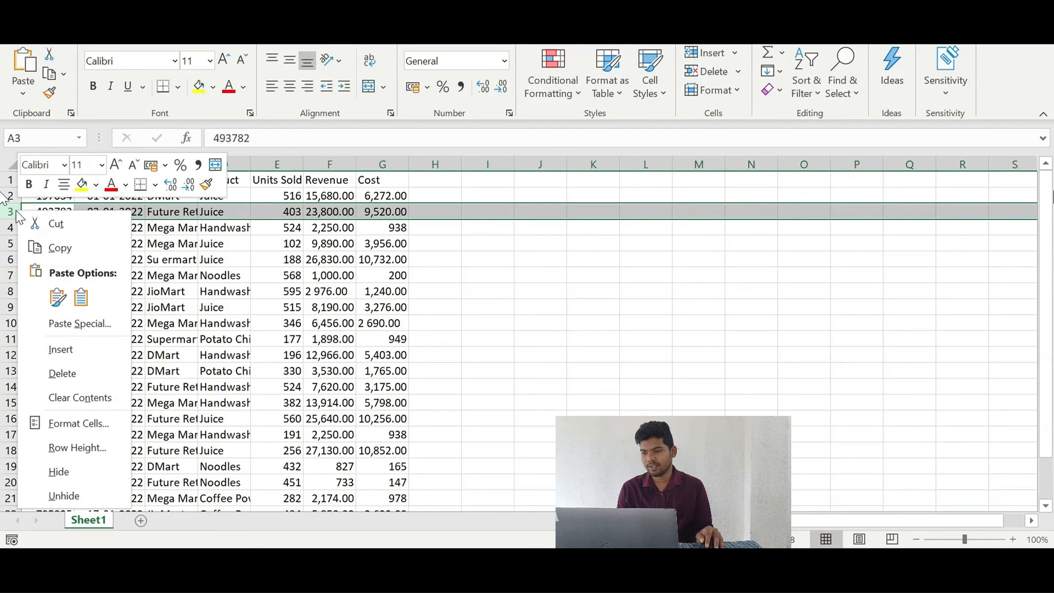
{"action": "left_click", "coordinate": [67, 341]}
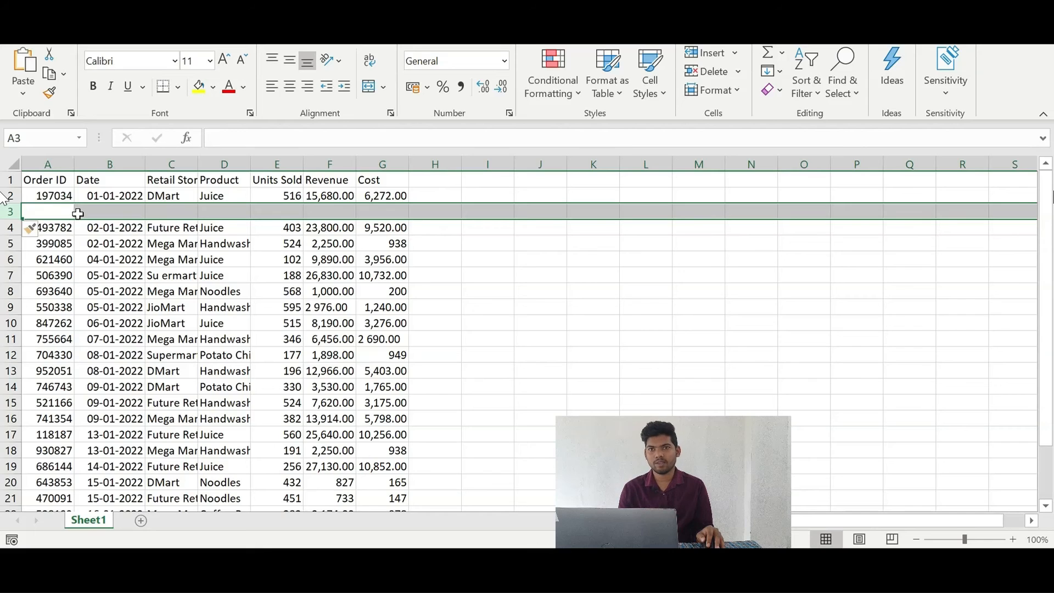
{"action": "left_click", "coordinate": [433, 288]}
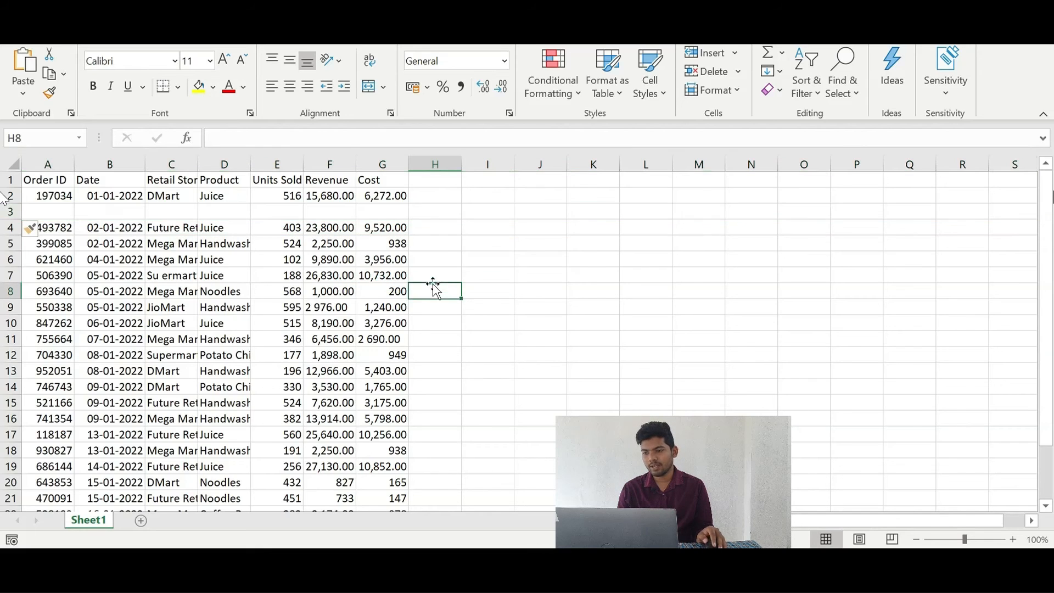
Step: Insert another blank row above row 5 and look through the remaining sales rows
{"action": "right_click", "coordinate": [11, 243]}
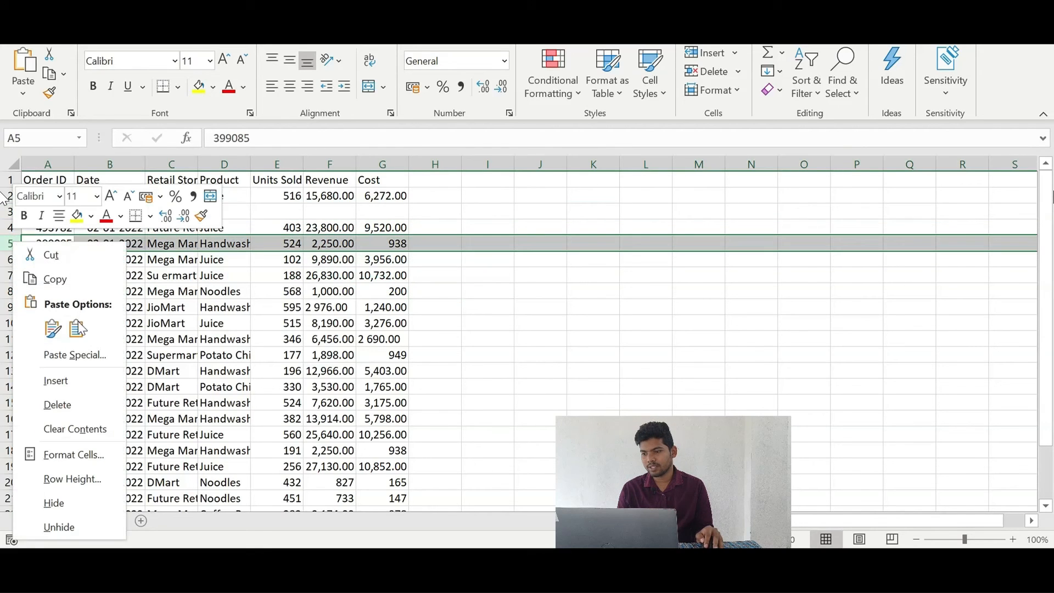
{"action": "left_click", "coordinate": [55, 381]}
{"action": "scroll", "coordinate": [347, 332], "scroll_direction": "down", "scroll_amount": 2}
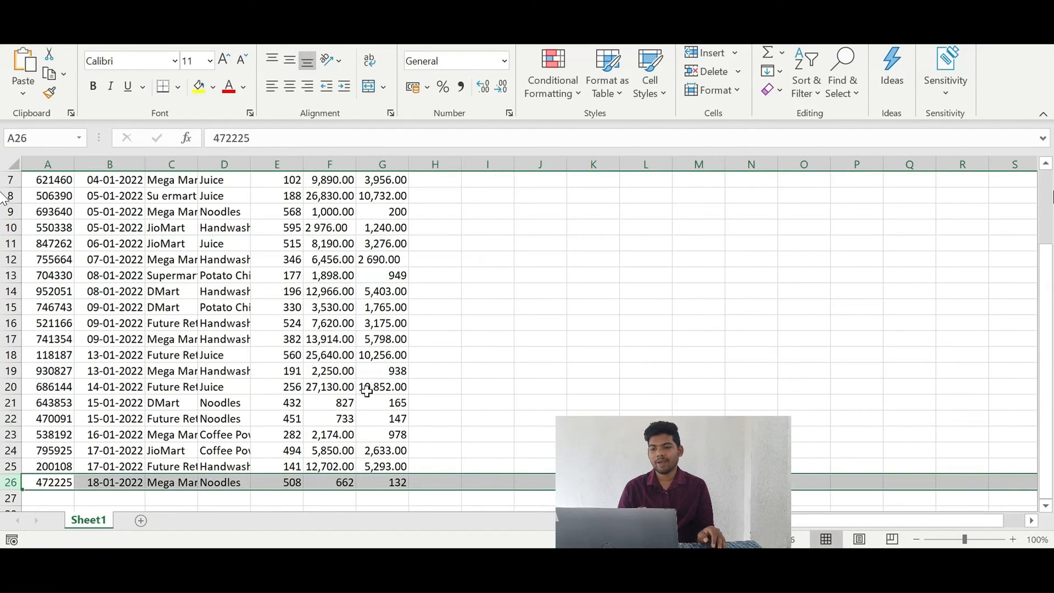
{"action": "scroll", "coordinate": [367, 391], "scroll_direction": "up", "scroll_amount": 2}
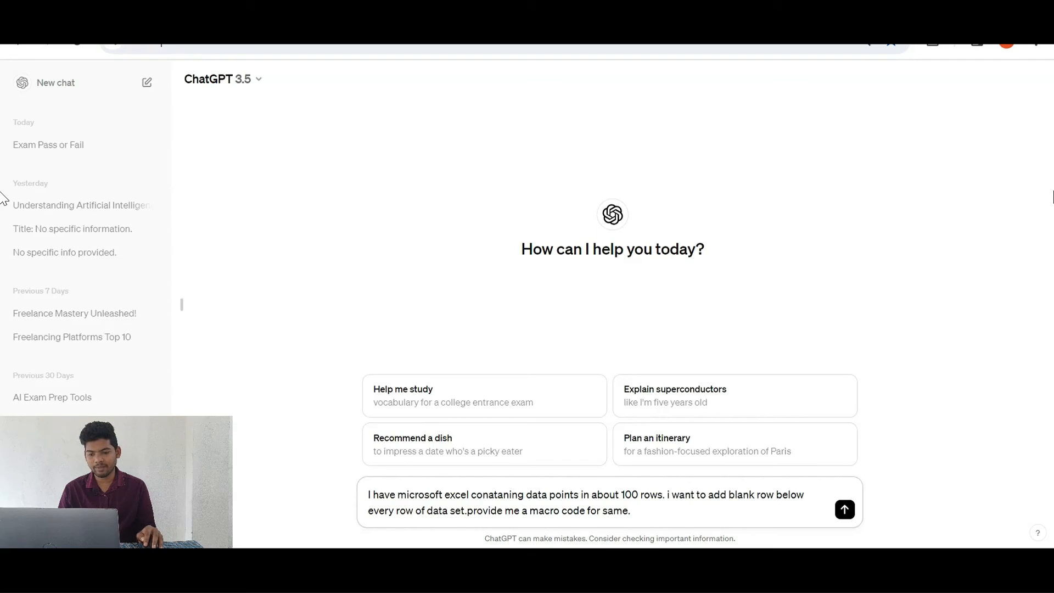
Step: Ask ChatGPT for macro code adding a blank row below every row of an about 100-row Excel data set, and copy the code
{"action": "left_click", "coordinate": [844, 510]}
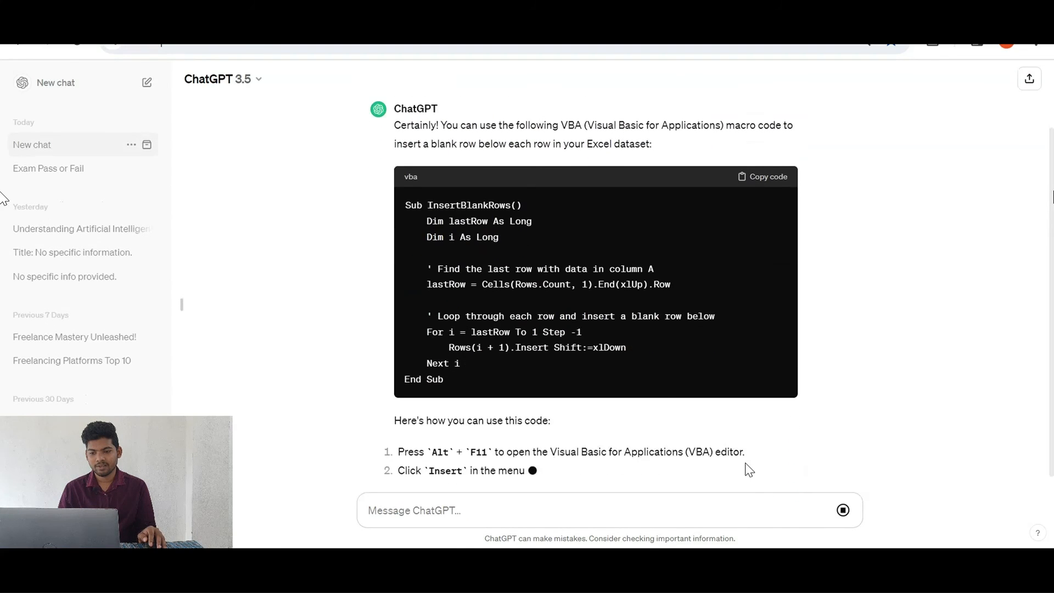
{"action": "scroll", "coordinate": [853, 200], "scroll_direction": "up", "scroll_amount": 2}
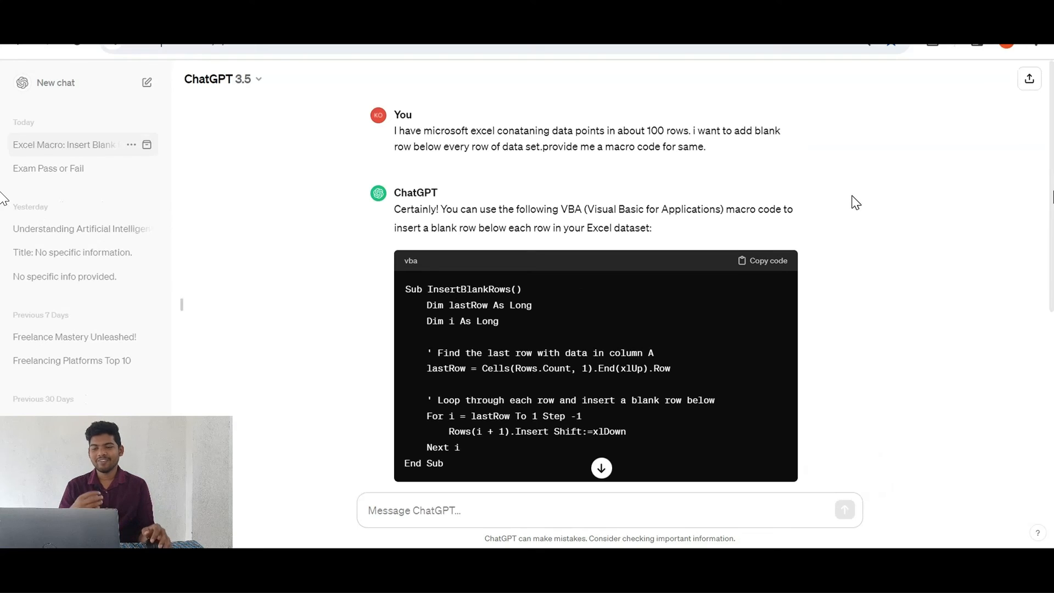
{"action": "left_click", "coordinate": [755, 263]}
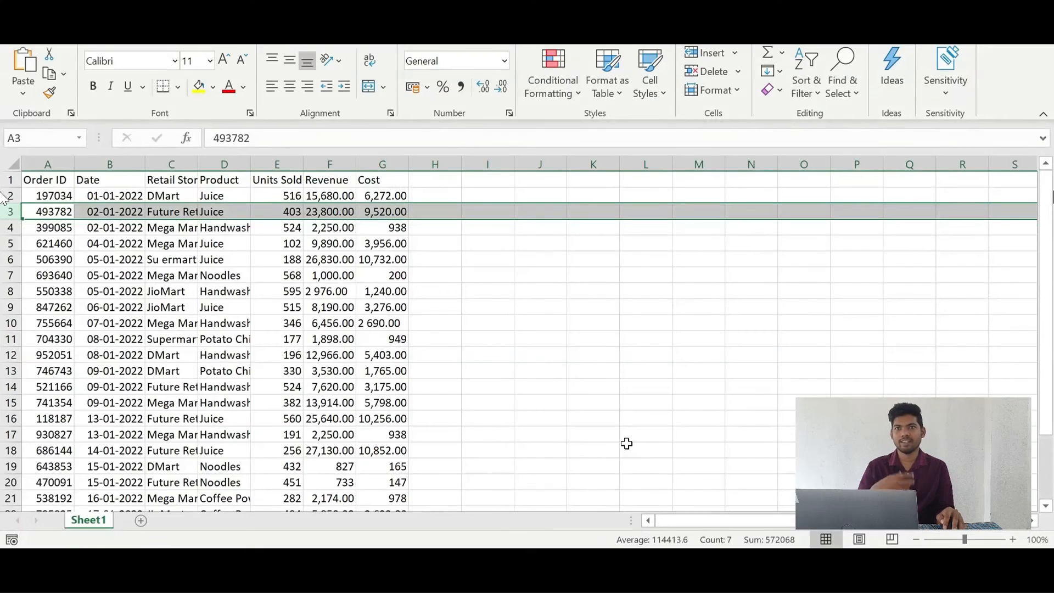
Step: Open Excel's Visual Basic editor, insert a new module in the Book-AutoFormula.xlsx project and paste the InsertBlankRows macro into it
{"action": "left_click", "coordinate": [496, 41]}
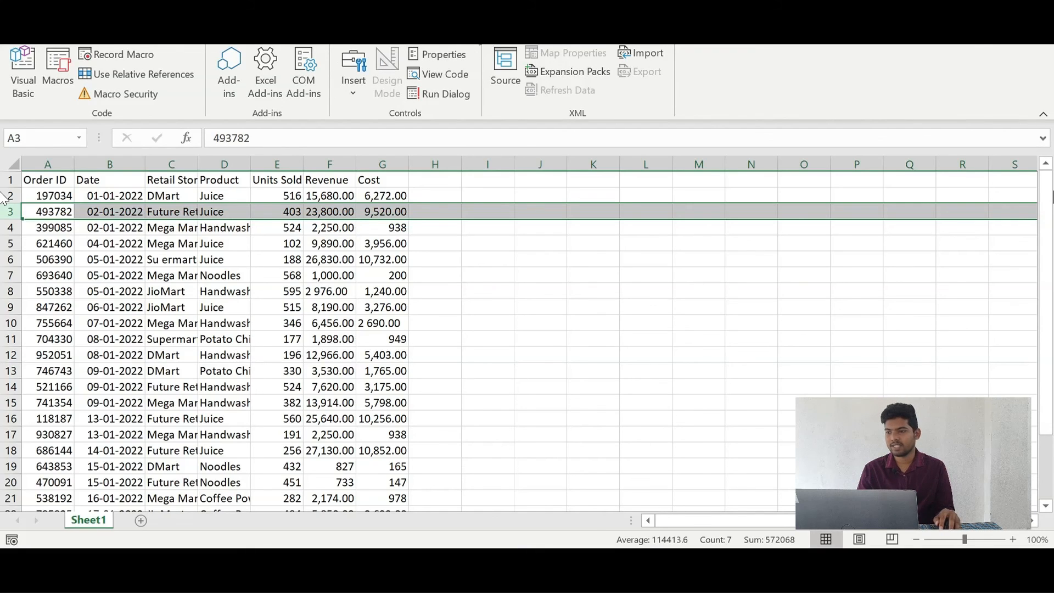
{"action": "left_click", "coordinate": [23, 82]}
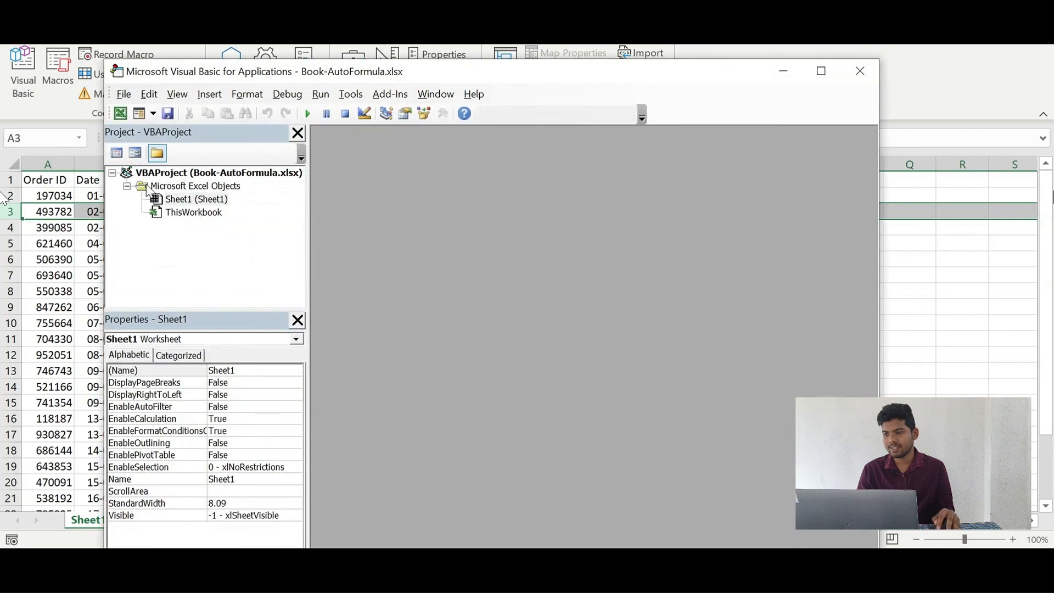
{"action": "left_click", "coordinate": [211, 96]}
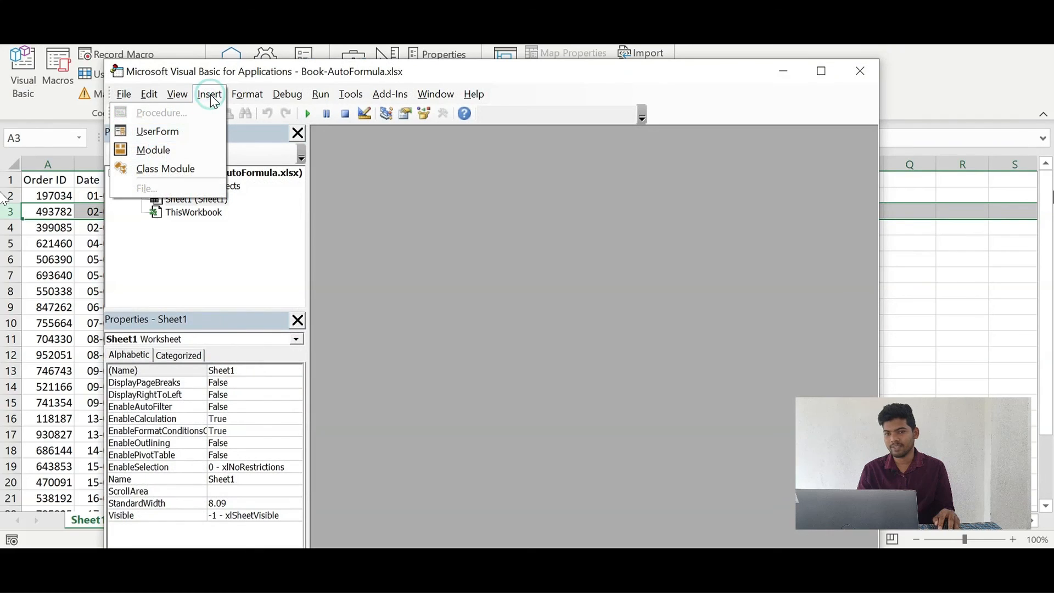
{"action": "left_click", "coordinate": [164, 152]}
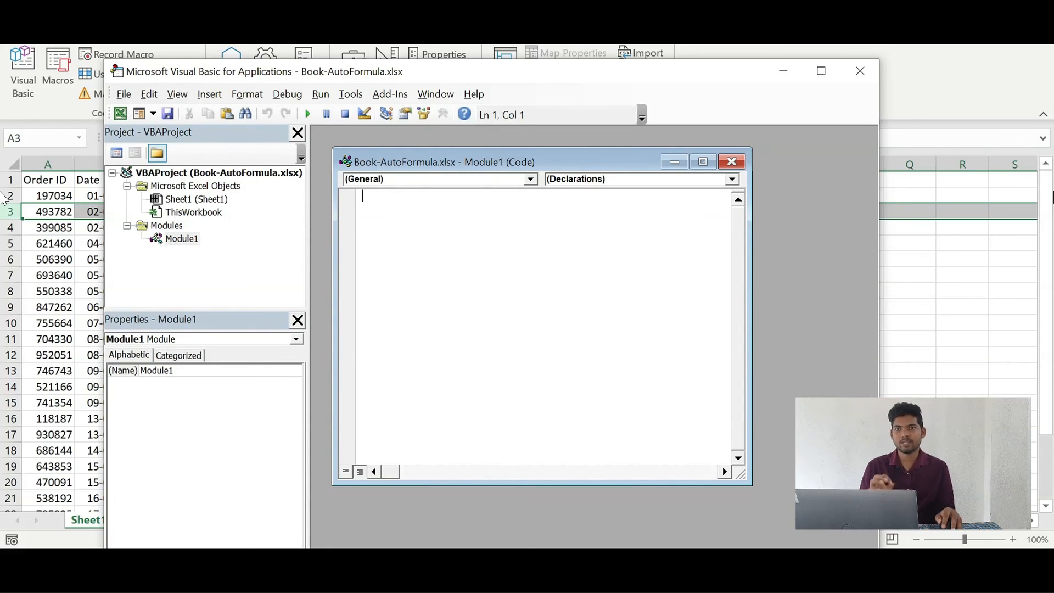
{"action": "key", "text": "ctrl+v"}
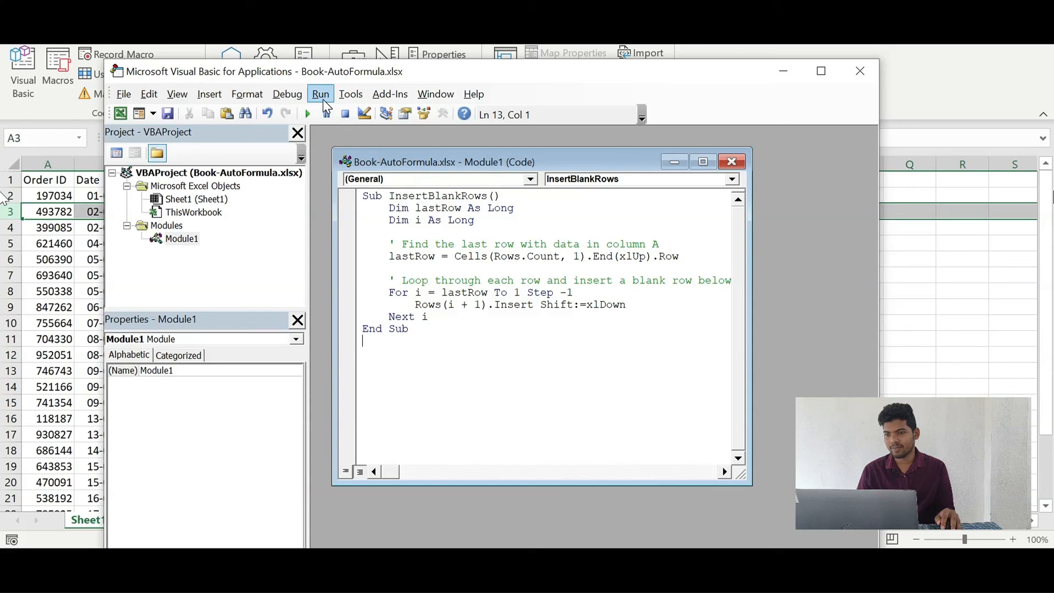
Step: Run the InsertBlankRows macro on the sales sheet and minimize the Visual Basic editor to return to the worksheet
{"action": "left_click", "coordinate": [307, 113]}
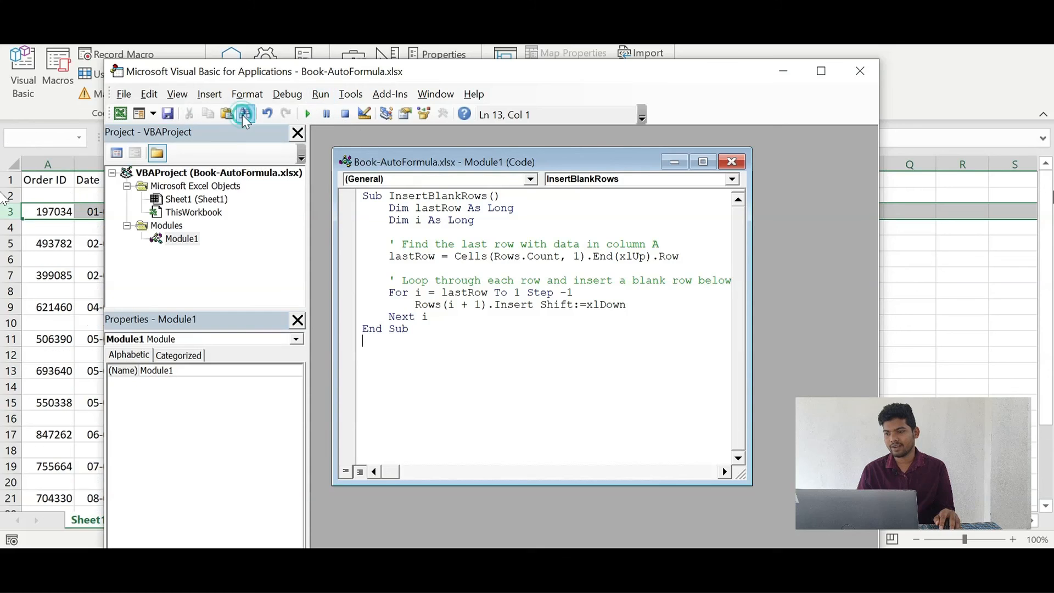
{"action": "left_click", "coordinate": [783, 71]}
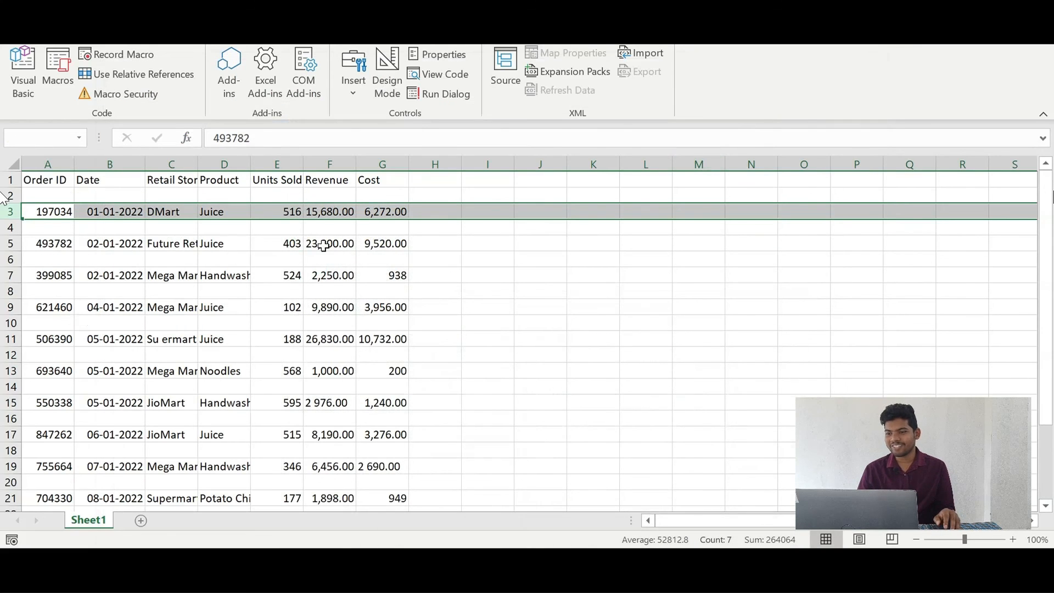
Step: Examine the sales data down to its last record for a blank row between every two records
{"action": "left_click", "coordinate": [276, 227]}
{"action": "scroll", "coordinate": [282, 290], "scroll_direction": "down", "scroll_amount": 6}
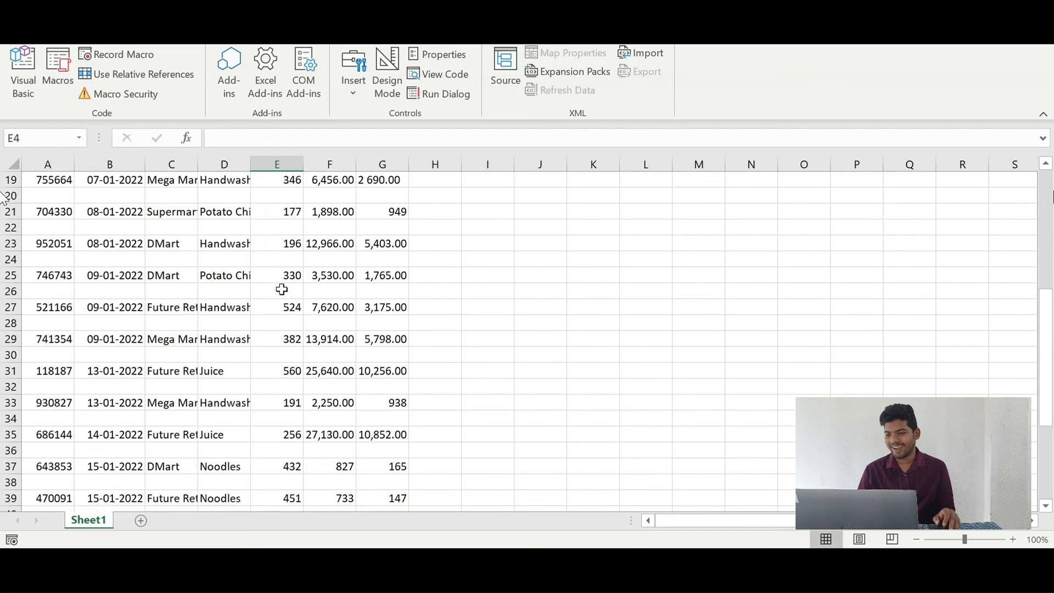
{"action": "scroll", "coordinate": [281, 290], "scroll_direction": "down", "scroll_amount": 6}
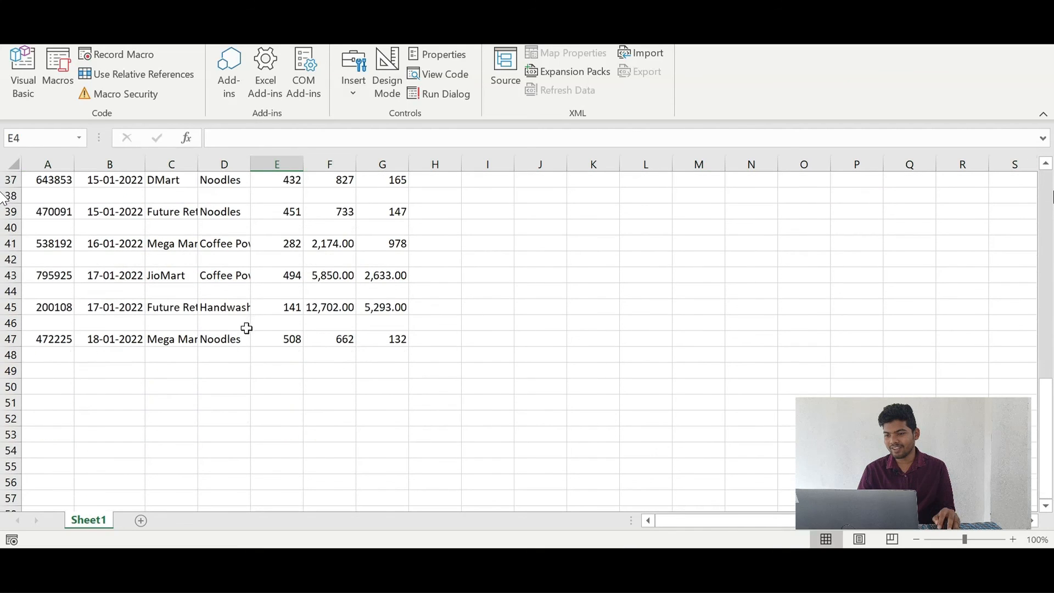
{"action": "left_click", "coordinate": [240, 324]}
{"action": "left_click", "coordinate": [9, 323]}
{"action": "scroll", "coordinate": [251, 318], "scroll_direction": "up", "scroll_amount": 1}
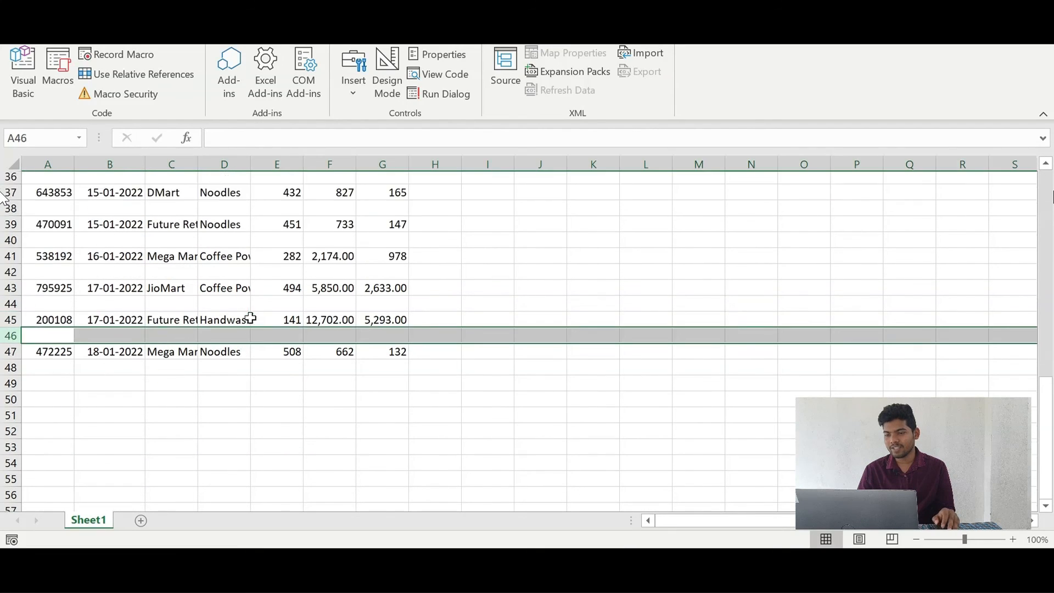
{"action": "scroll", "coordinate": [250, 319], "scroll_direction": "up", "scroll_amount": 3}
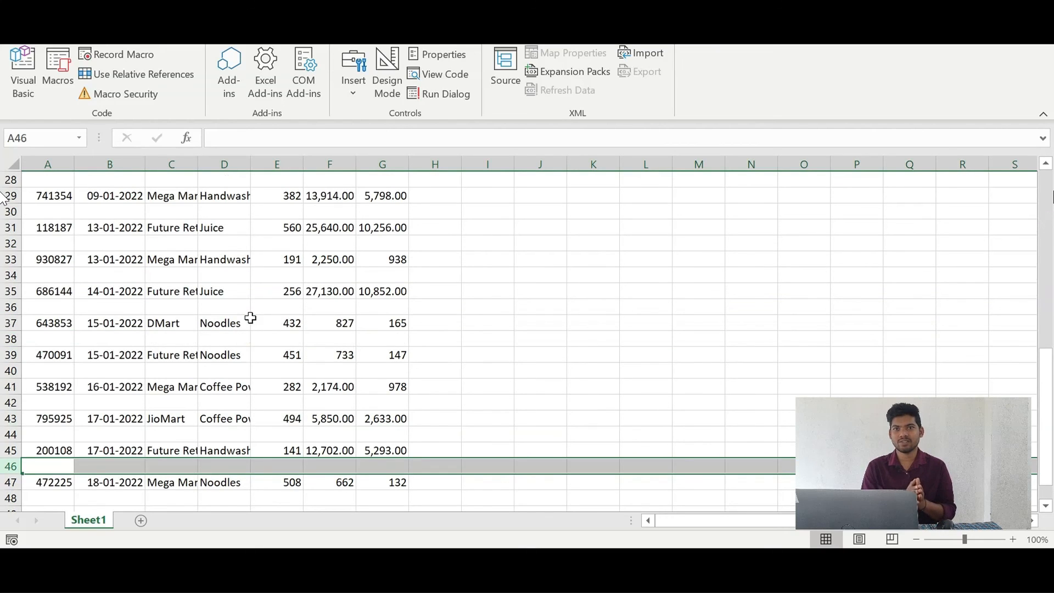